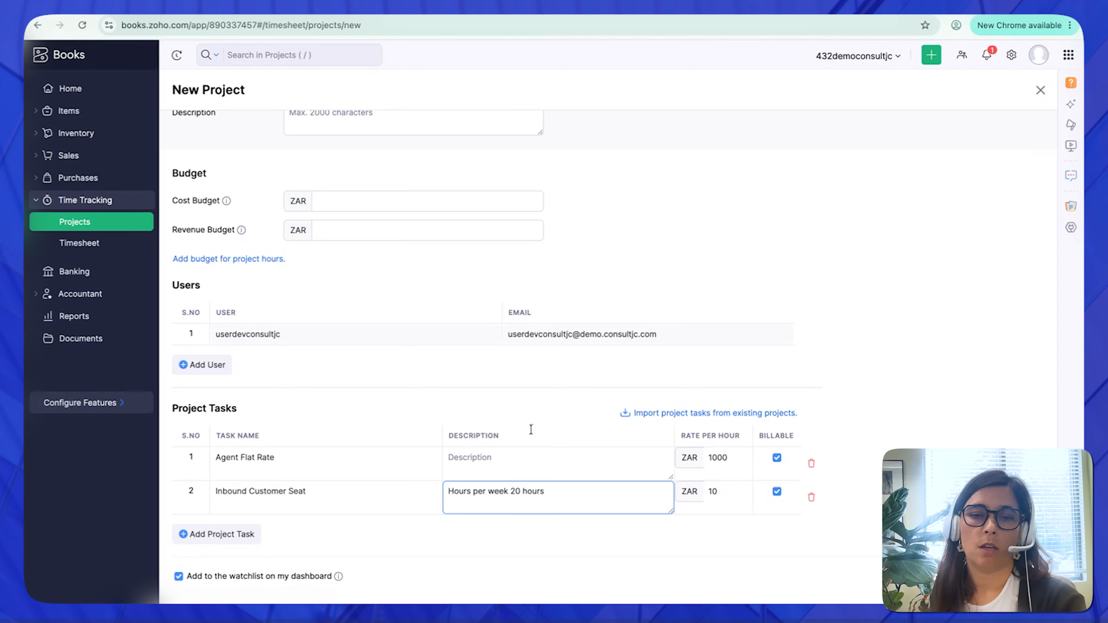
{"action": "left_click", "coordinate": [526, 460]}
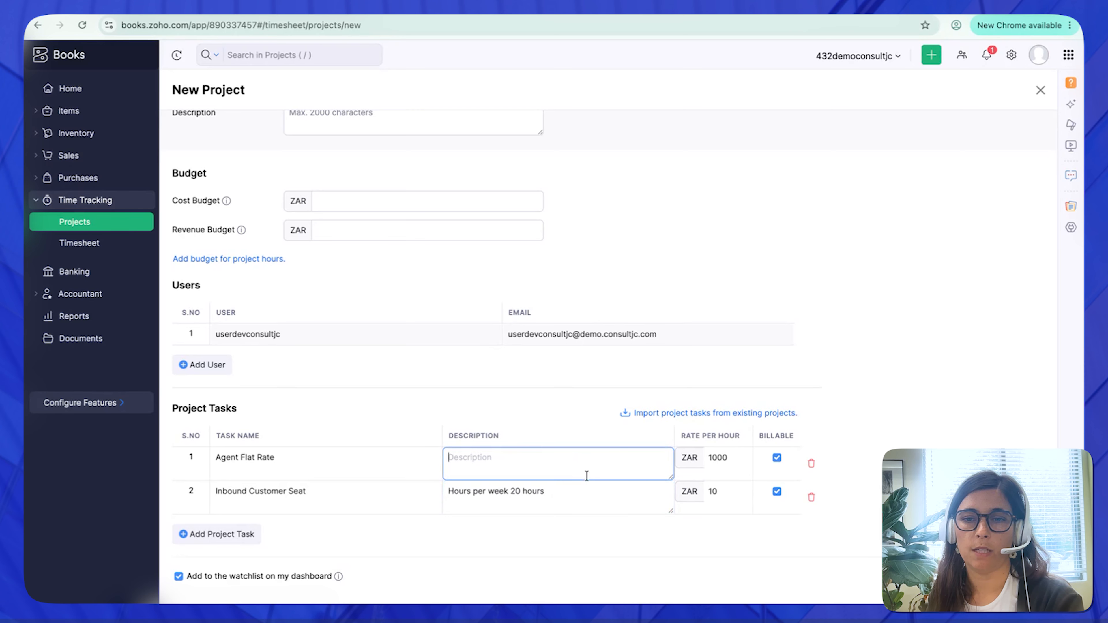
{"action": "scroll", "coordinate": [585, 474], "scroll_direction": "down", "scroll_amount": 1}
{"action": "scroll", "coordinate": [585, 474], "scroll_direction": "up", "scroll_amount": 5}
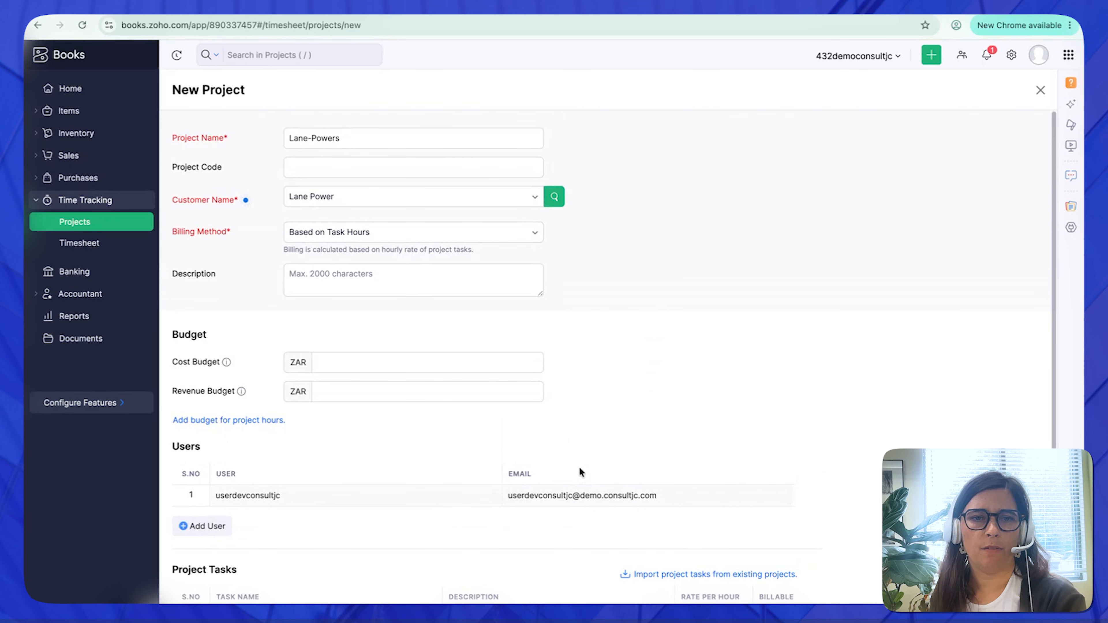
- Add a second user row to the project and check which users are available, without choosing one
{"action": "scroll", "coordinate": [540, 459], "scroll_direction": "down", "scroll_amount": 1}
{"action": "scroll", "coordinate": [539, 458], "scroll_direction": "down", "scroll_amount": 3}
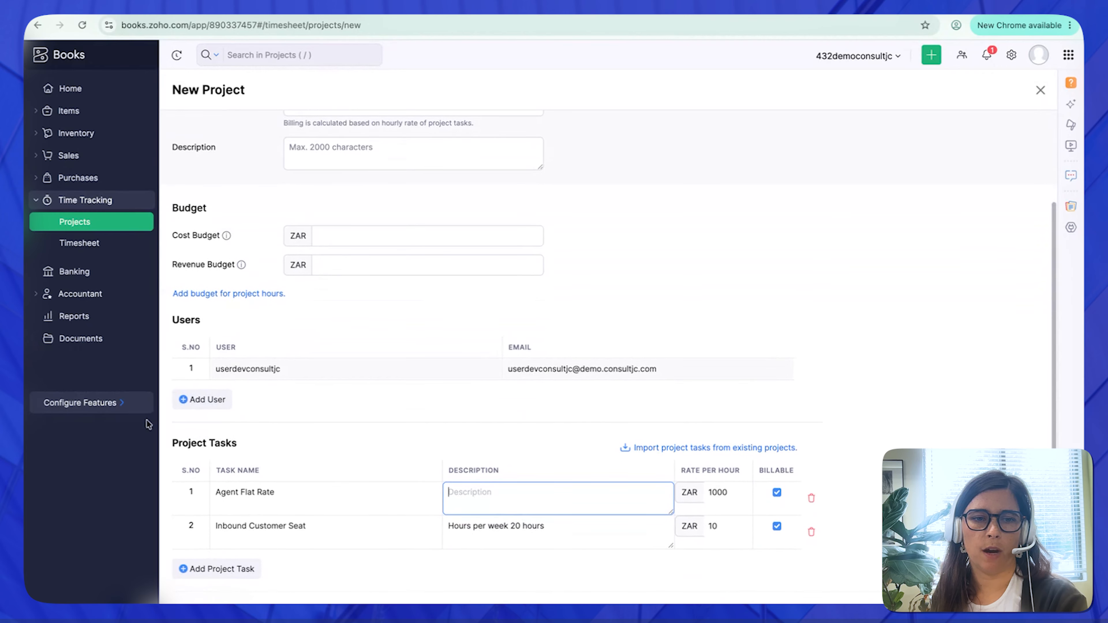
{"action": "left_click", "coordinate": [199, 398]}
{"action": "left_click", "coordinate": [296, 391]}
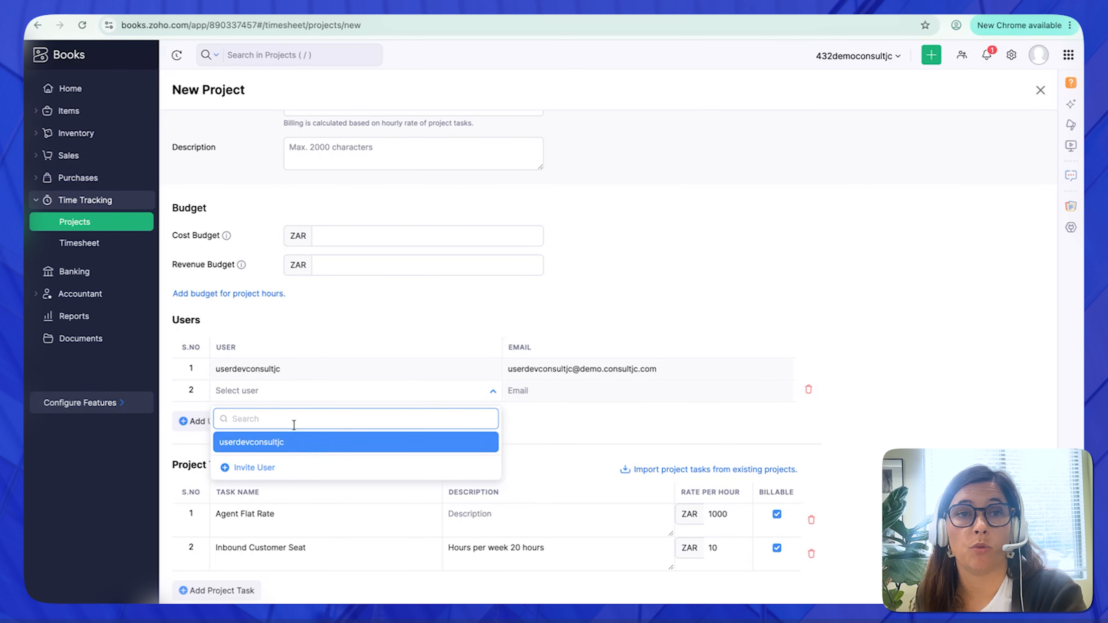
{"action": "left_click", "coordinate": [601, 303]}
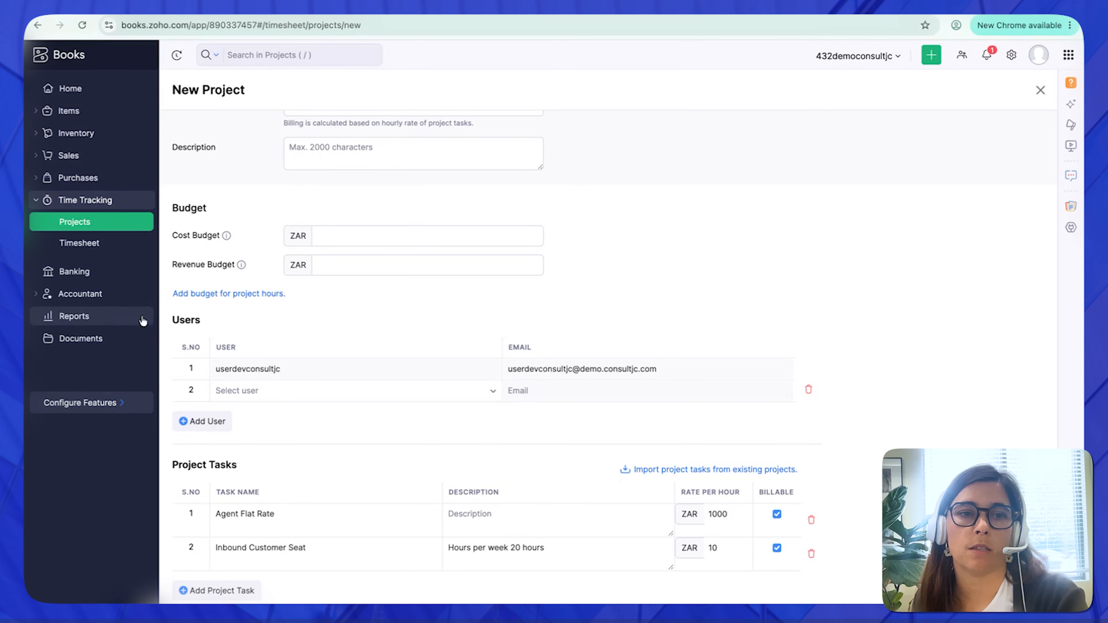
- Save the new project with its Agent Flat Rate and Inbound Customer Seat tasks
{"action": "left_click_drag", "start_coordinate": [172, 322], "coordinate": [206, 322]}
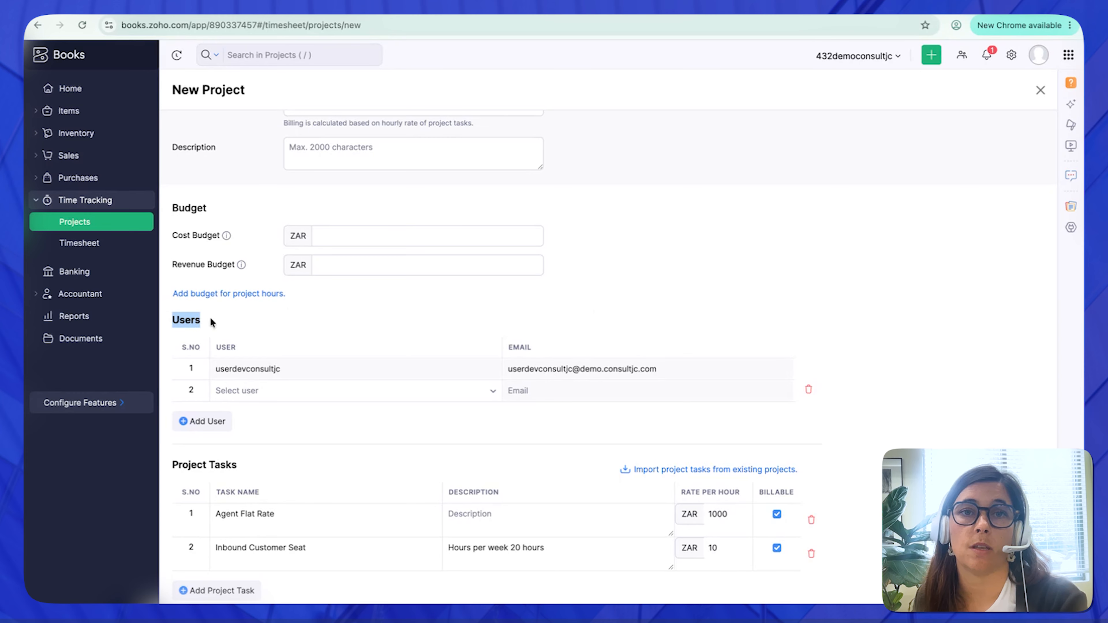
{"action": "scroll", "coordinate": [448, 364], "scroll_direction": "down", "scroll_amount": 3}
{"action": "left_click", "coordinate": [192, 585]}
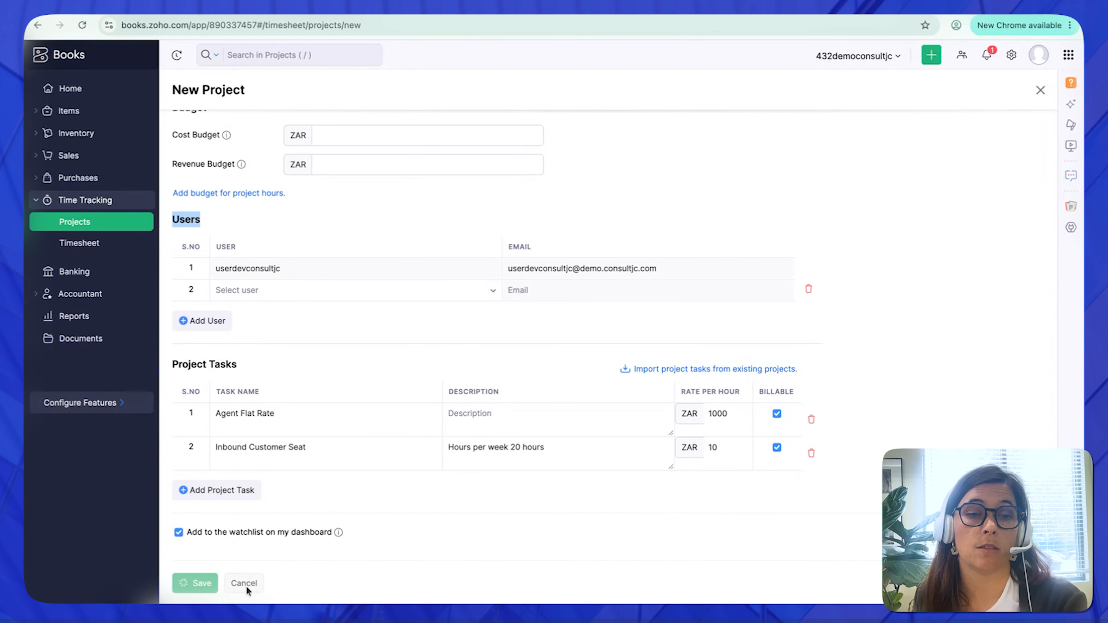
- Log 4 billable hours on the project's Agent Flat Rate task and save the entry
{"action": "scroll", "coordinate": [748, 404], "scroll_direction": "down", "scroll_amount": 3}
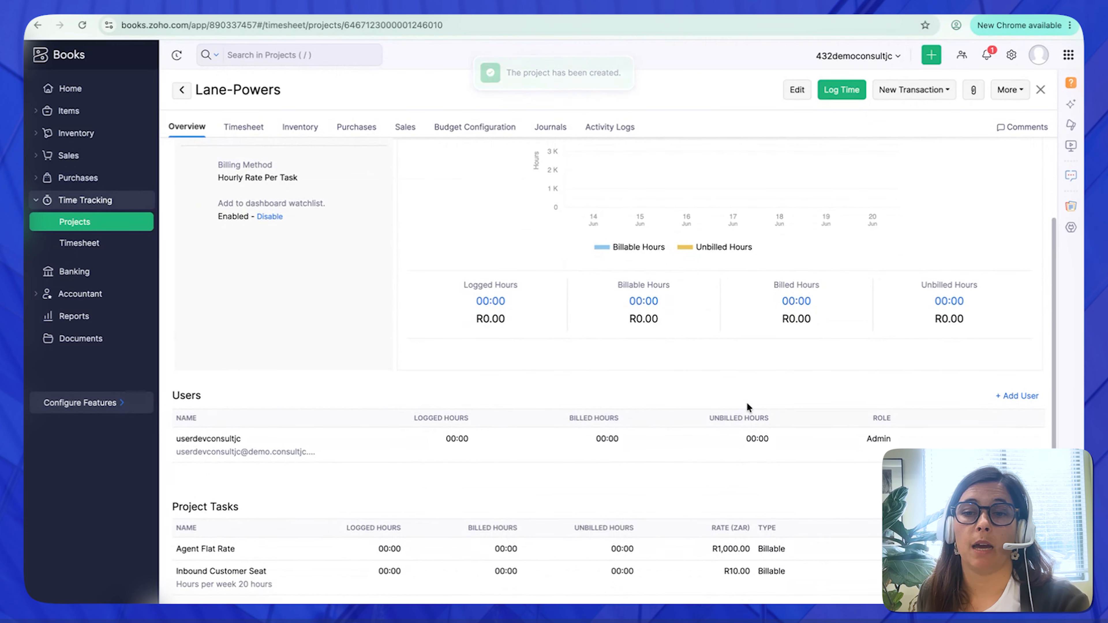
{"action": "left_click", "coordinate": [842, 89]}
{"action": "left_click", "coordinate": [495, 275]}
{"action": "type", "text": "4"}
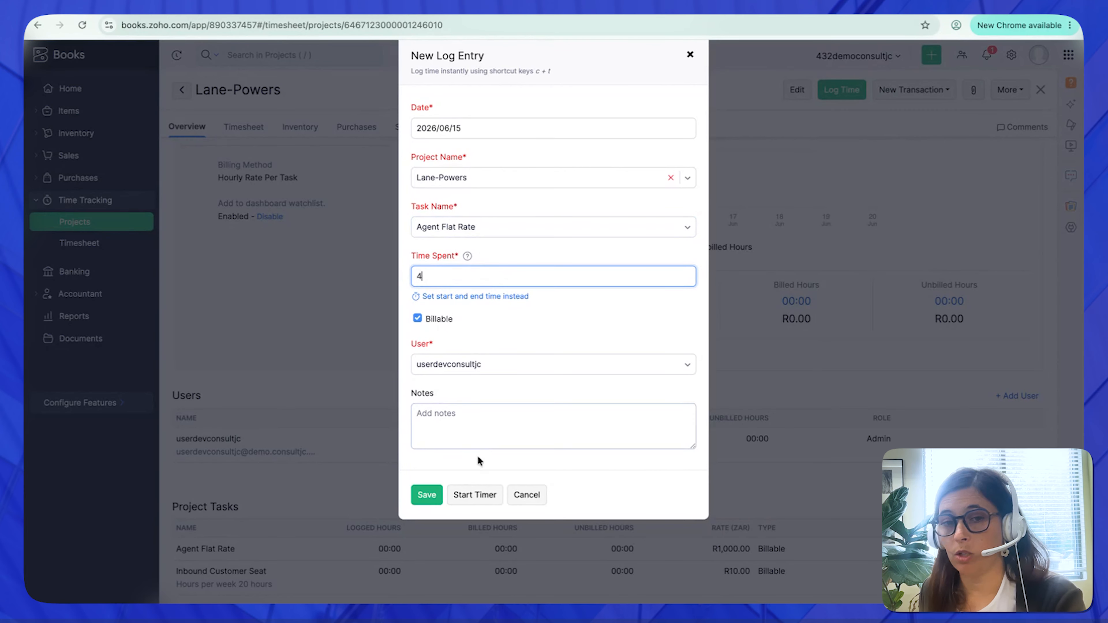
{"action": "left_click", "coordinate": [432, 494]}
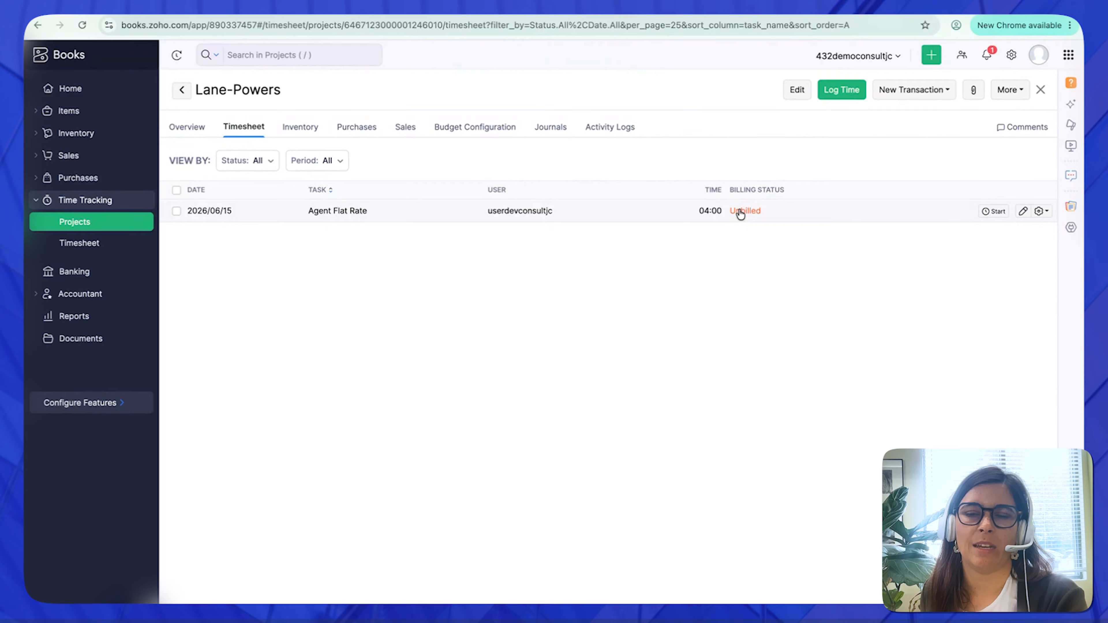
- Check the project overview and log a second time entry of 05:00 on the Inbound Customer Seat task
{"action": "left_click", "coordinate": [187, 128]}
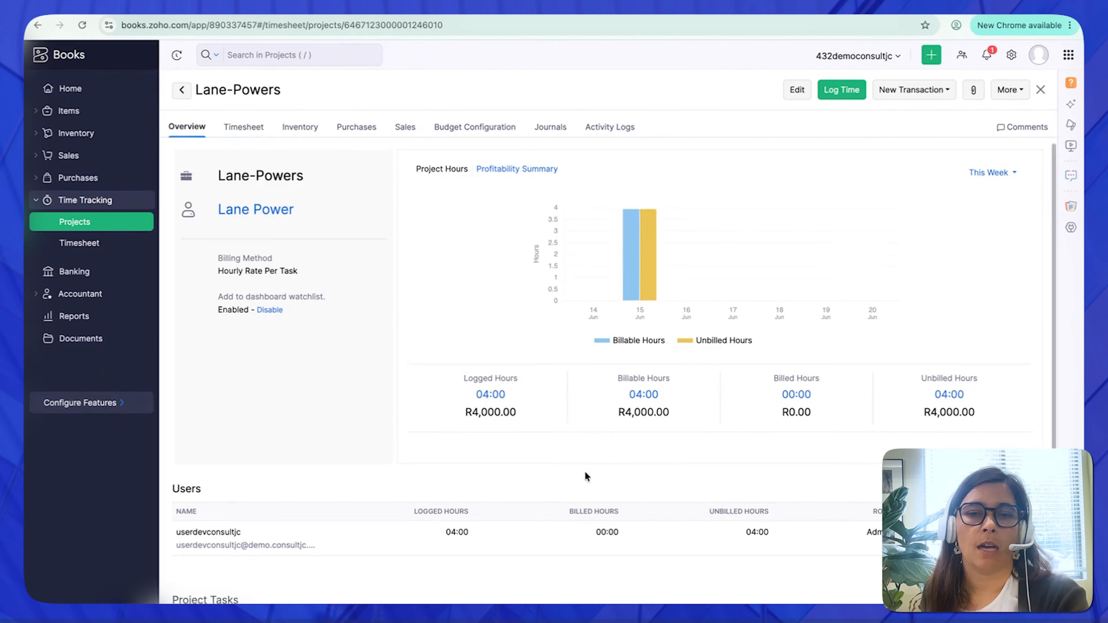
{"action": "scroll", "coordinate": [586, 473], "scroll_direction": "down", "scroll_amount": 3}
{"action": "left_click", "coordinate": [842, 90]}
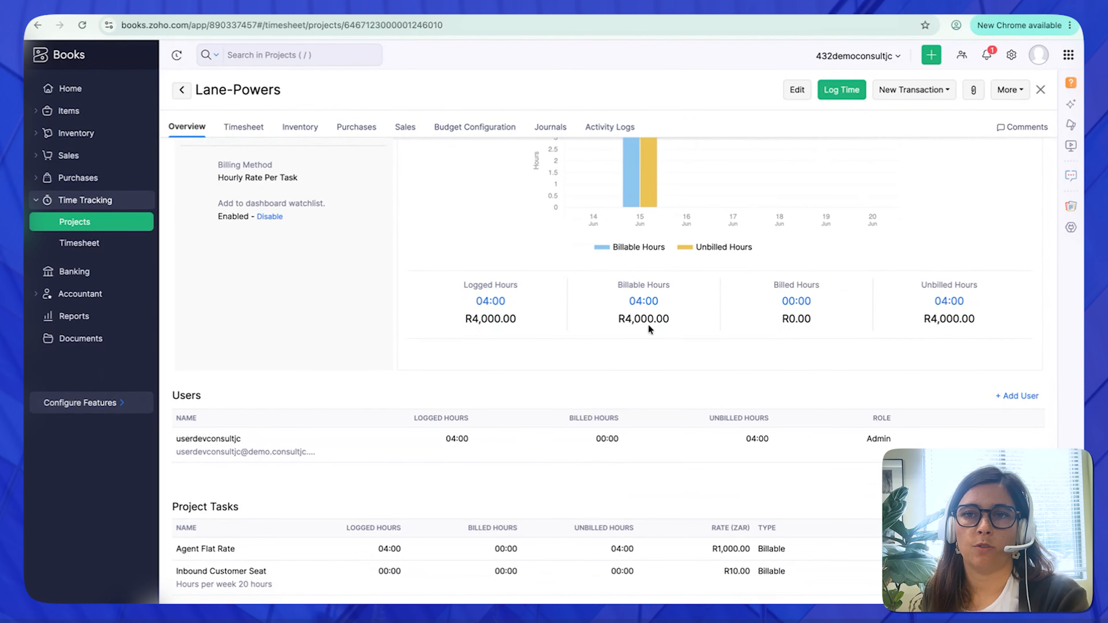
{"action": "left_click", "coordinate": [551, 229]}
{"action": "left_click", "coordinate": [498, 300]}
{"action": "left_click", "coordinate": [524, 276]}
{"action": "type", "text": "05:00"}
{"action": "left_click", "coordinate": [427, 495]}
- Select both entries in the project's timesheet and check the actions available for them
{"action": "left_click", "coordinate": [243, 127]}
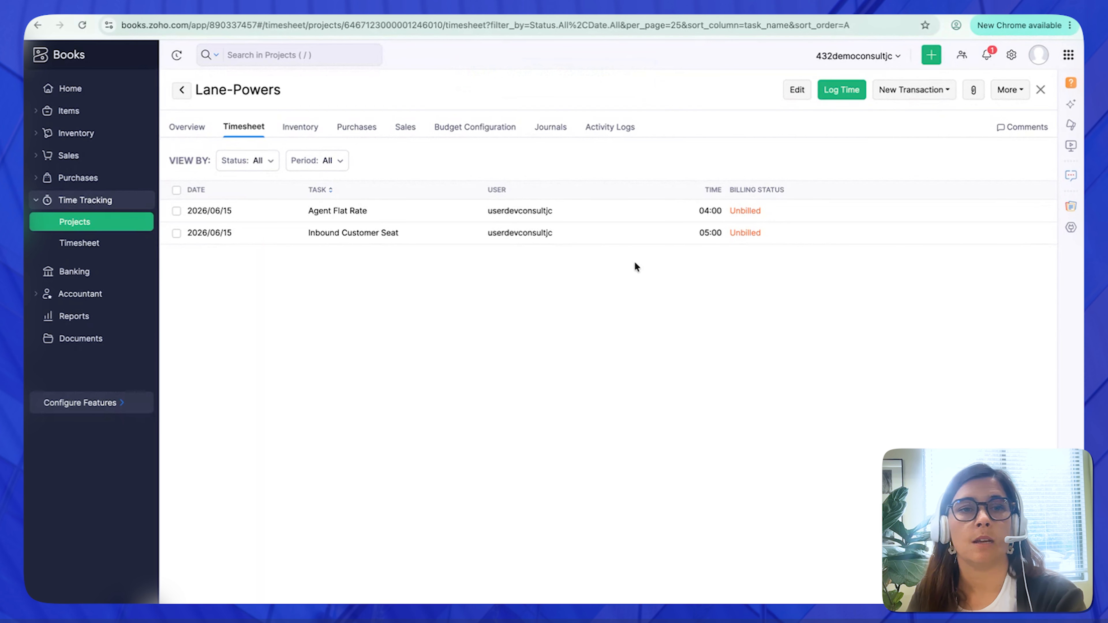
{"action": "left_click", "coordinate": [177, 191]}
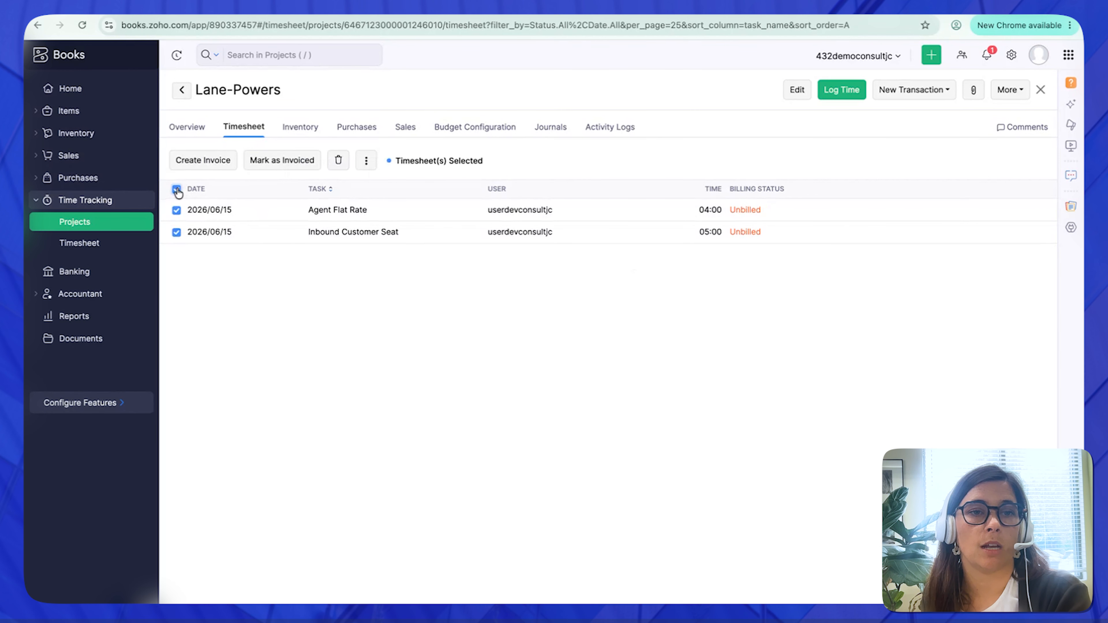
{"action": "left_click", "coordinate": [367, 162]}
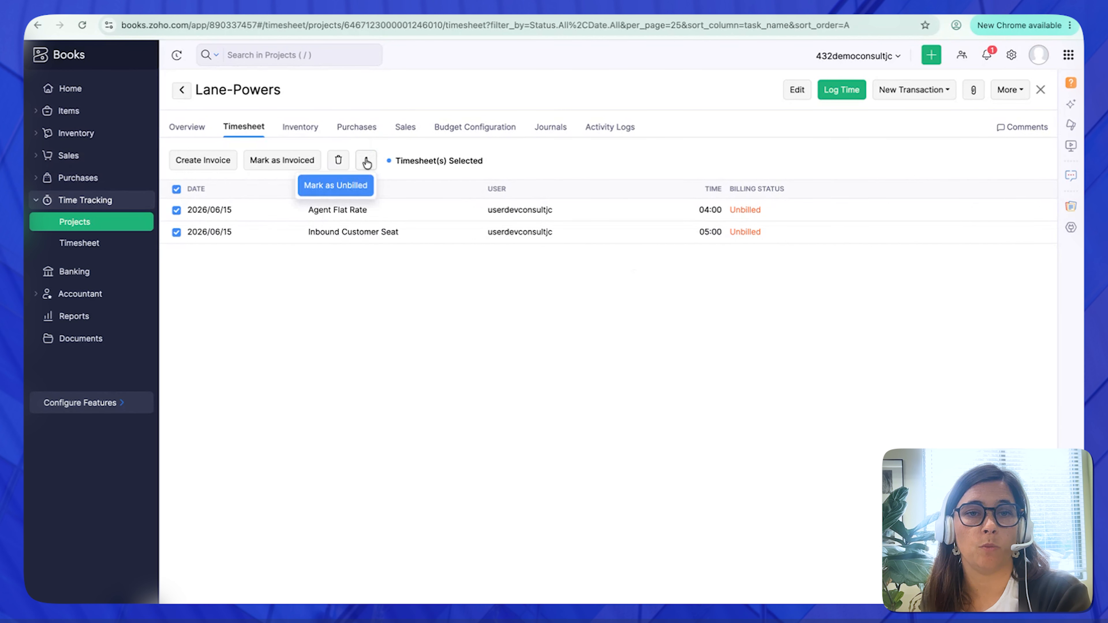
{"action": "left_click", "coordinate": [658, 157]}
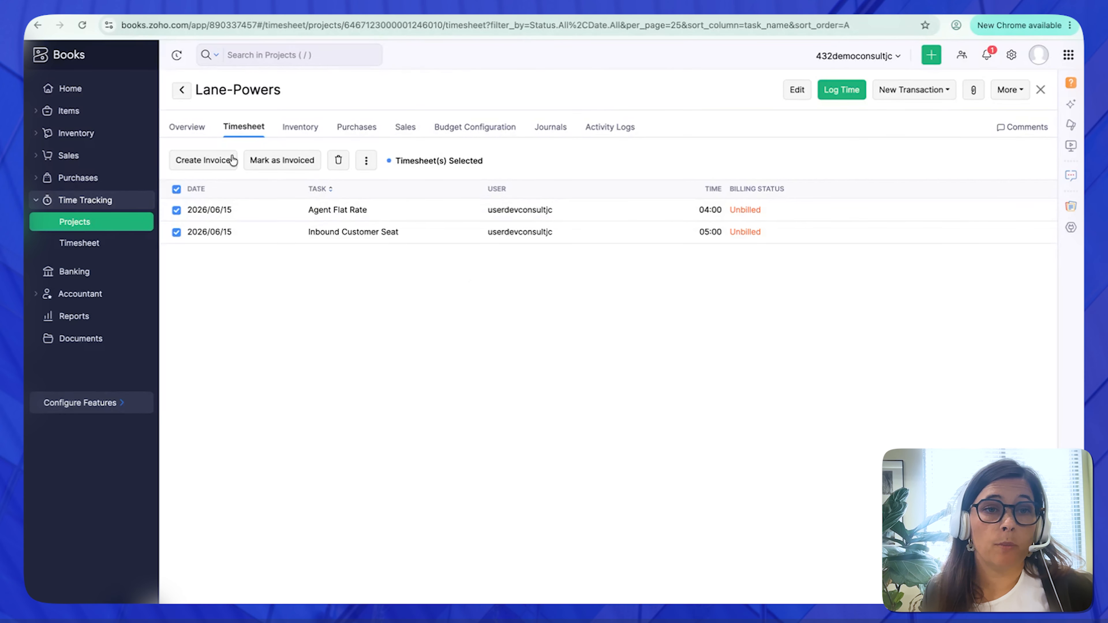
{"action": "left_click", "coordinate": [177, 189]}
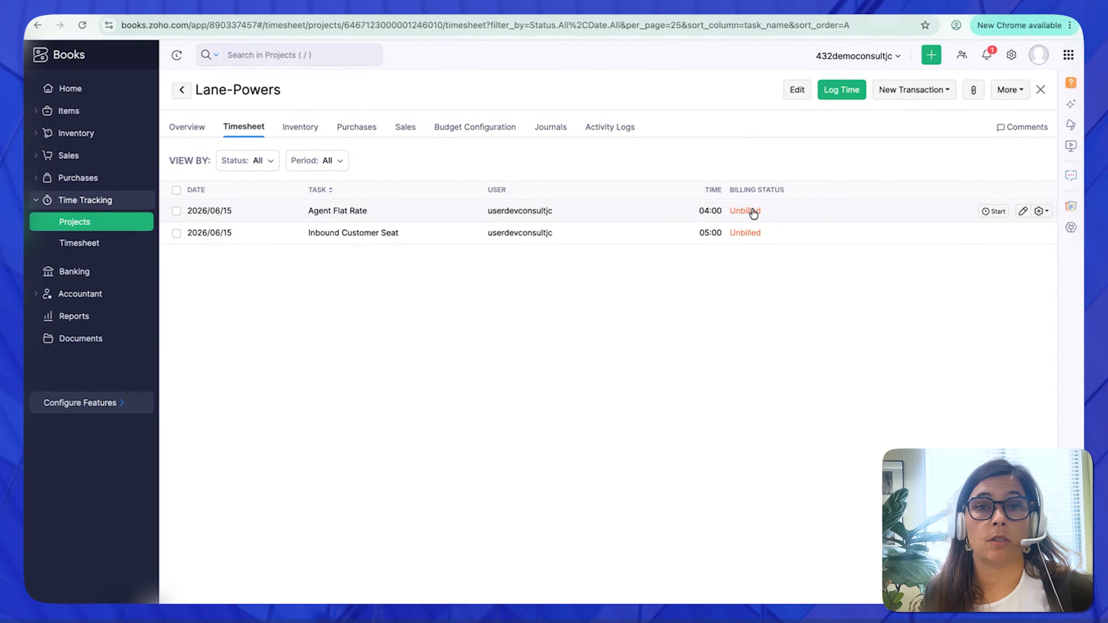
{"action": "left_click", "coordinate": [176, 189]}
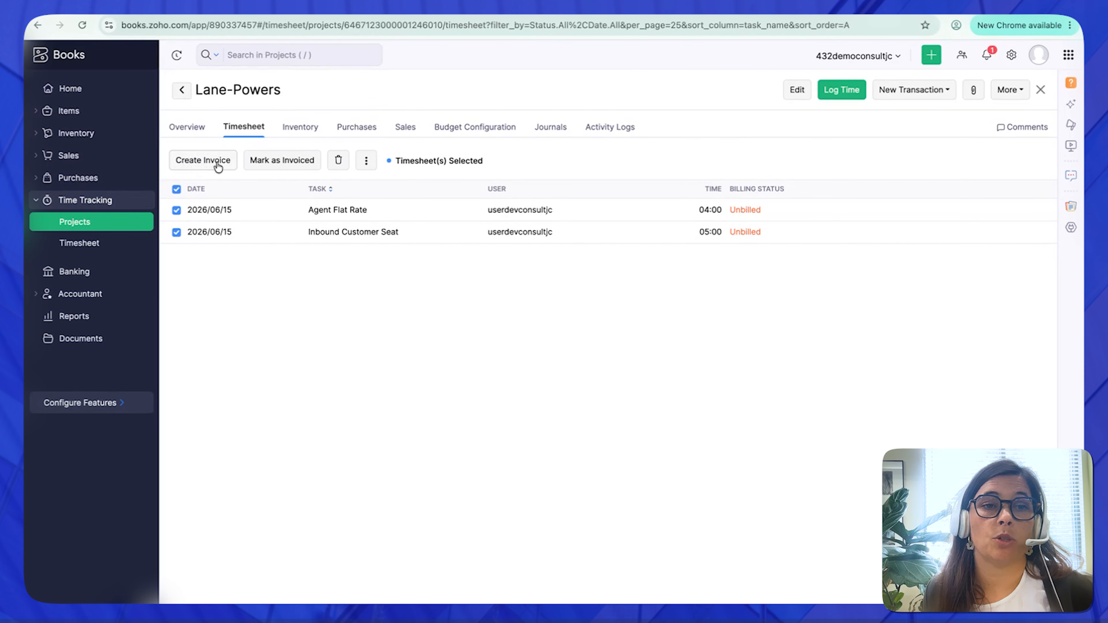
- Review the billable hours, amounts and project tasks in the project overview
{"action": "left_click", "coordinate": [191, 128]}
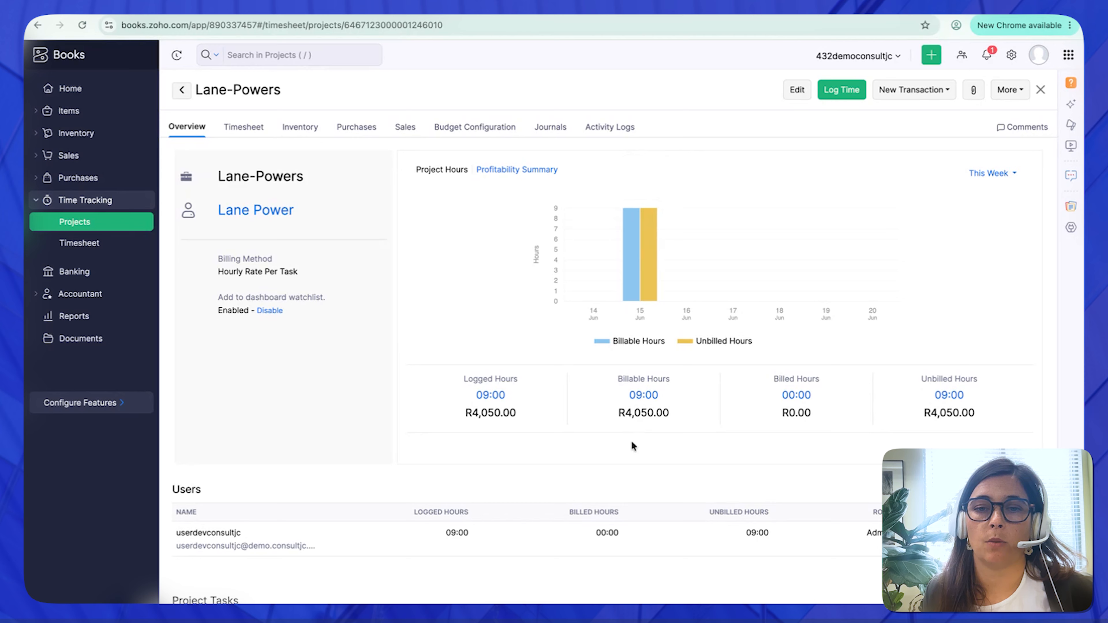
{"action": "scroll", "coordinate": [632, 441], "scroll_direction": "down", "scroll_amount": 1}
{"action": "left_click_drag", "start_coordinate": [625, 378], "coordinate": [649, 377]}
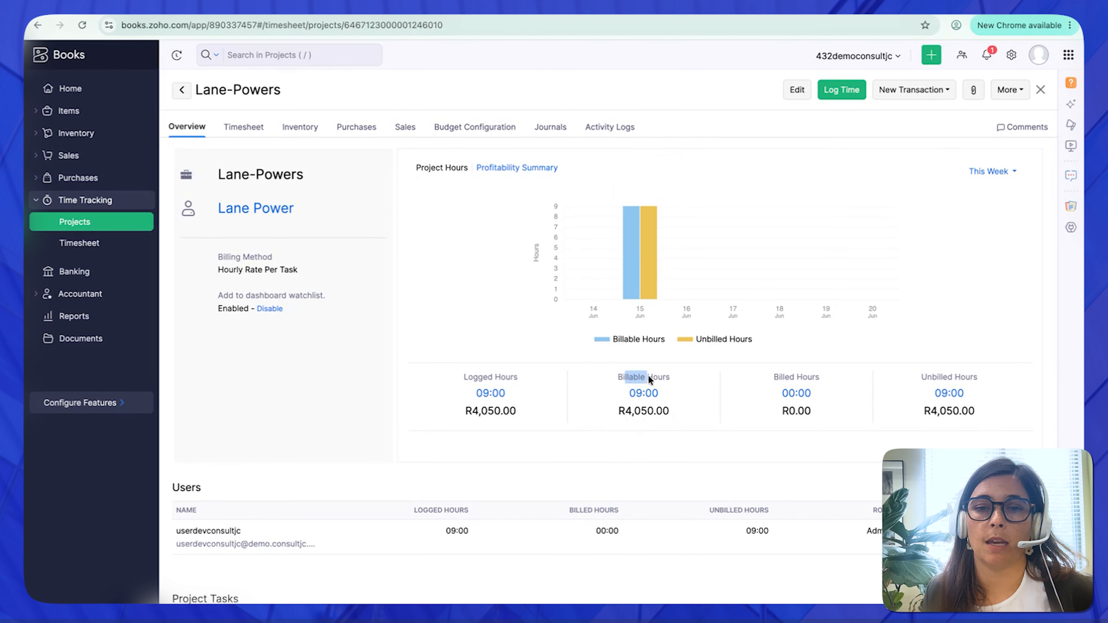
{"action": "scroll", "coordinate": [689, 395], "scroll_direction": "down", "scroll_amount": 1}
{"action": "scroll", "coordinate": [693, 402], "scroll_direction": "up", "scroll_amount": 1}
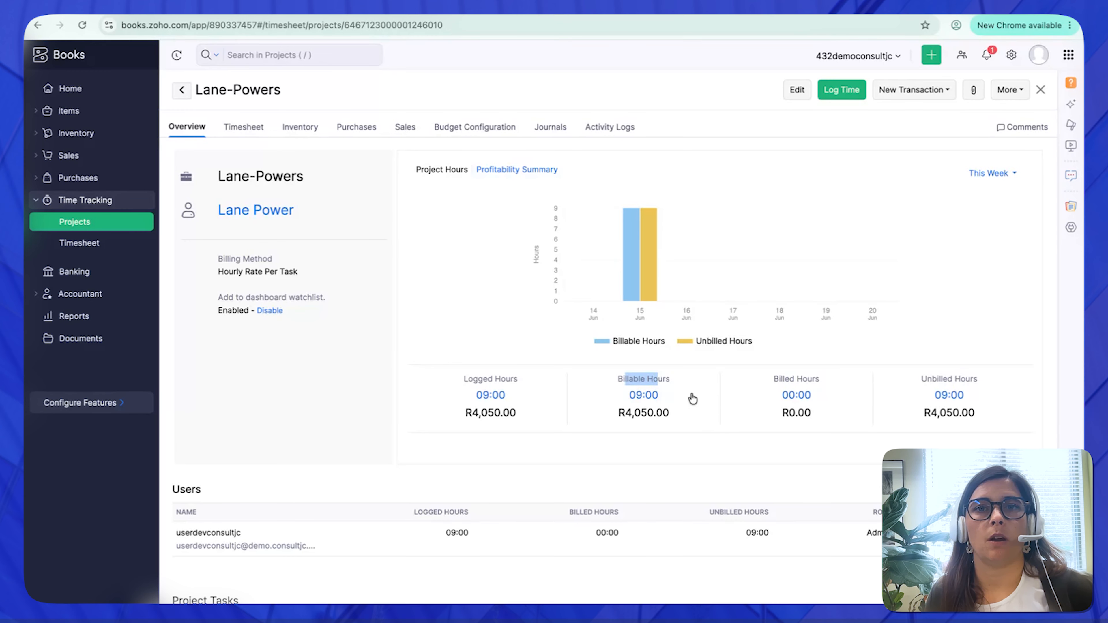
{"action": "scroll", "coordinate": [693, 398], "scroll_direction": "down", "scroll_amount": 3}
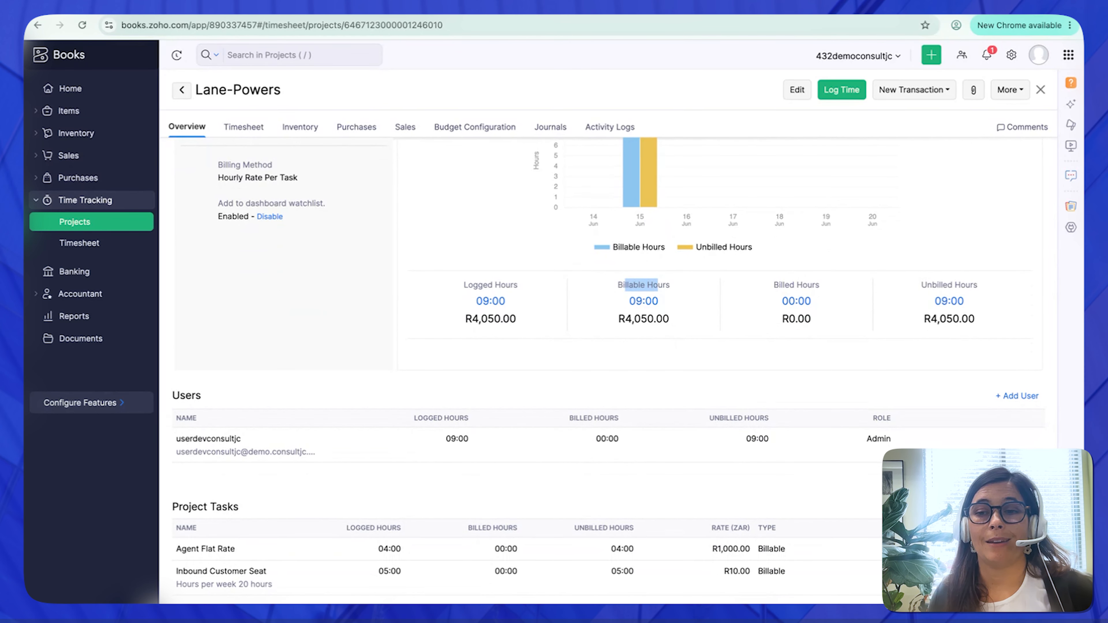
- Start a new project task named Non-Billable with the billable option turned off
{"action": "left_click", "coordinate": [1003, 507]}
{"action": "left_click", "coordinate": [417, 251]}
{"action": "mouse_move", "coordinate": [463, 256]}
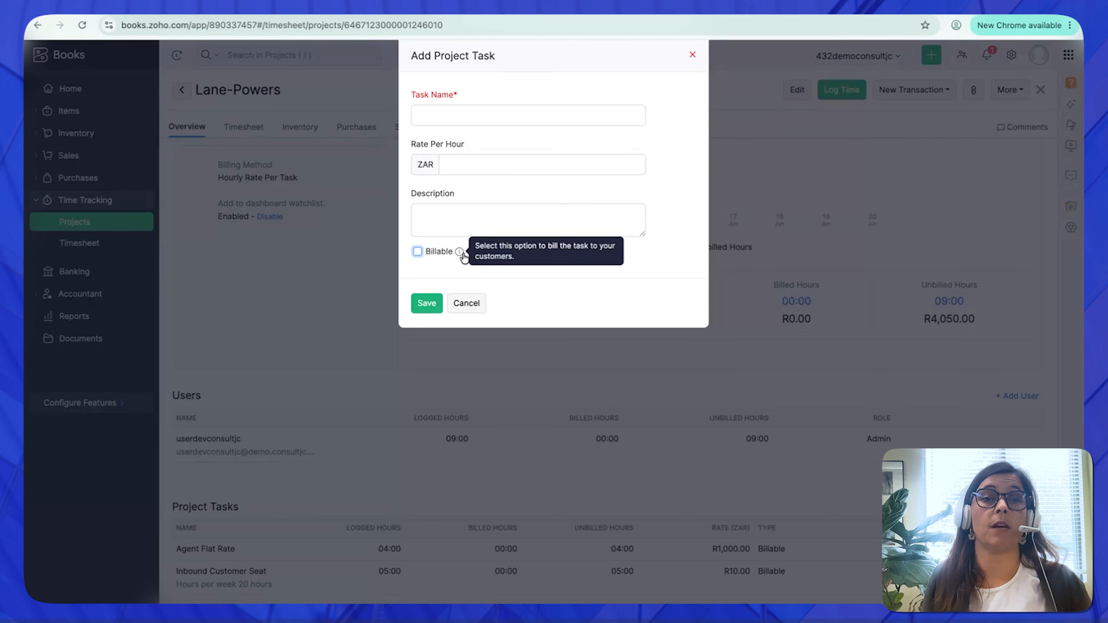
{"action": "left_click", "coordinate": [486, 122]}
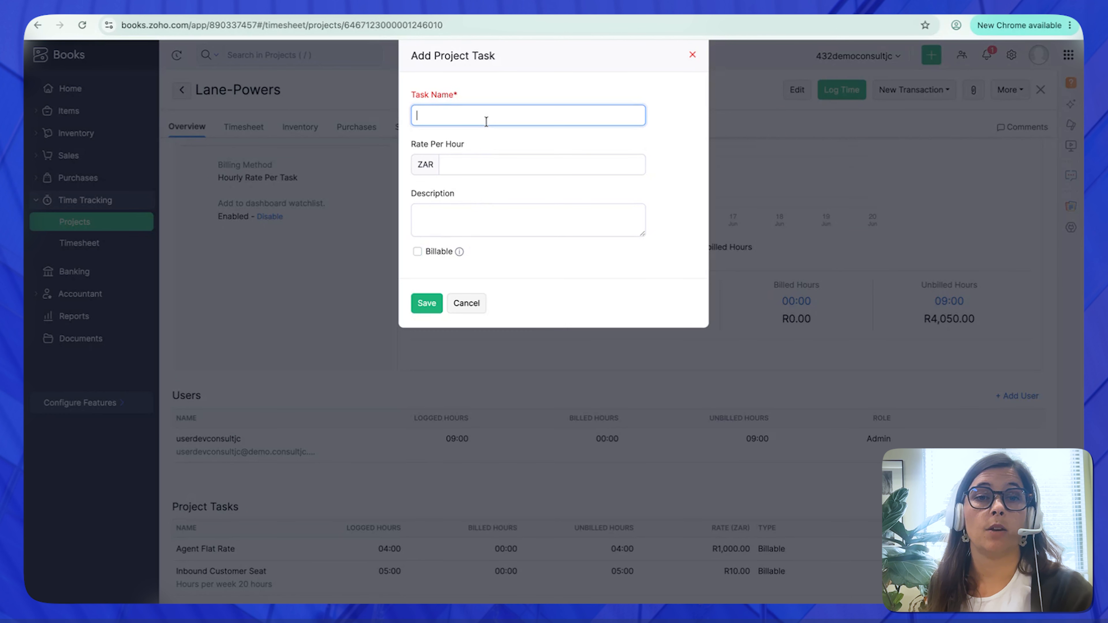
{"action": "type", "text": "Tas"}
{"action": "key", "text": "BackSpace"}
{"action": "key", "text": "BackSpace"}
{"action": "key", "text": "BackSpace"}
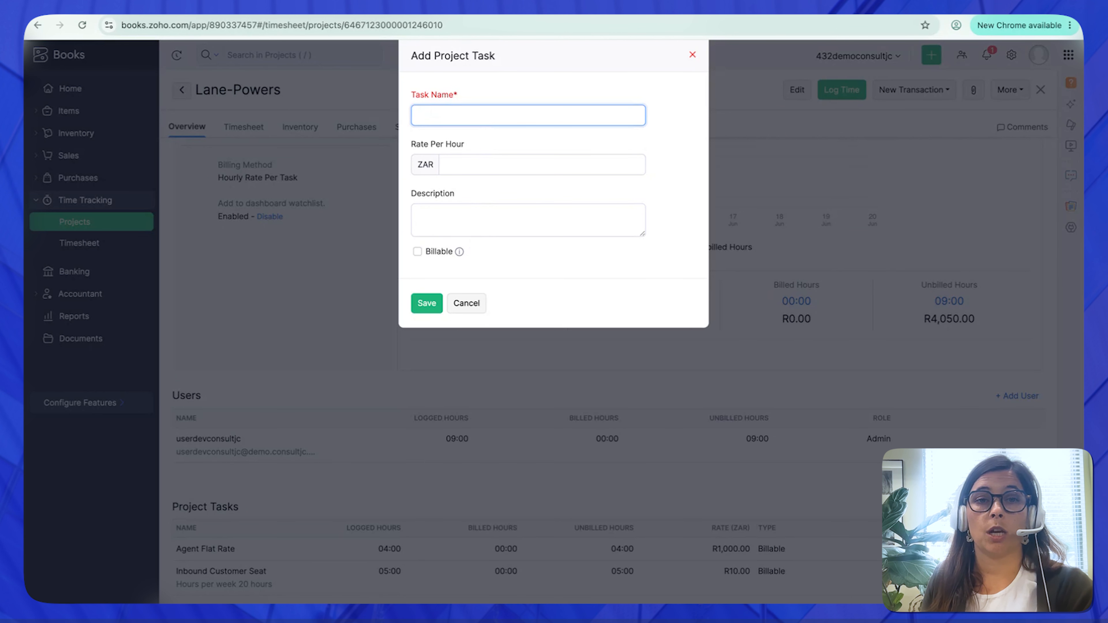
{"action": "type", "text": "Non-Billabel"}
{"action": "key", "text": "BackSpace"}
{"action": "key", "text": "BackSpace"}
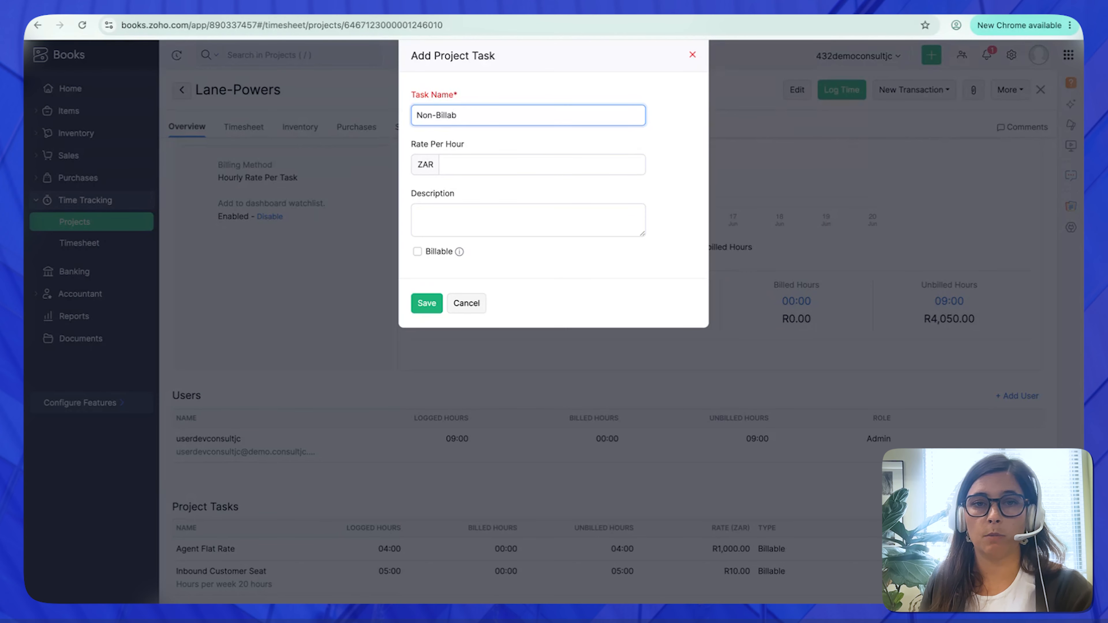
{"action": "type", "text": "le"}
- Set the new task's hourly rate to ZAR 300, save it, and check it in the project's task list
{"action": "left_click", "coordinate": [489, 165]}
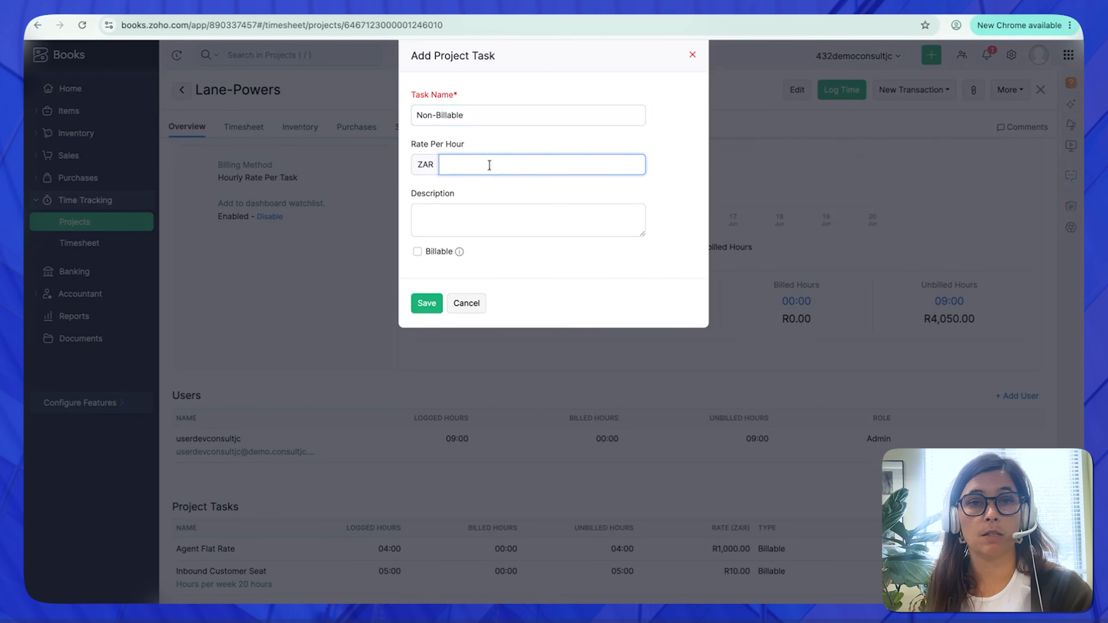
{"action": "type", "text": "300"}
{"action": "left_click", "coordinate": [427, 303]}
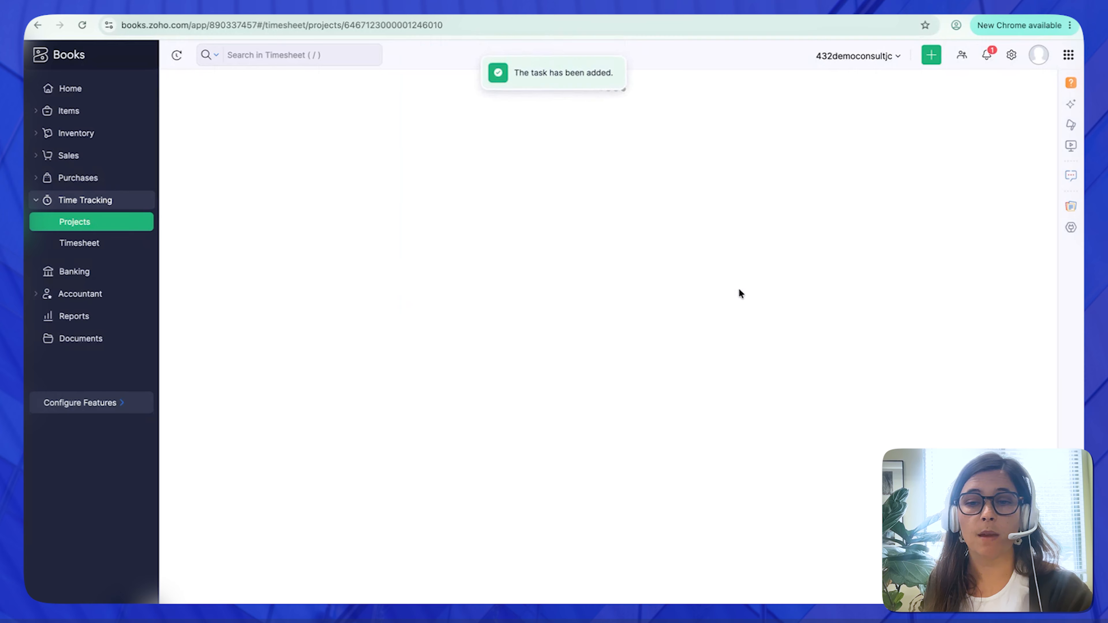
{"action": "scroll", "coordinate": [726, 294], "scroll_direction": "down", "scroll_amount": 3}
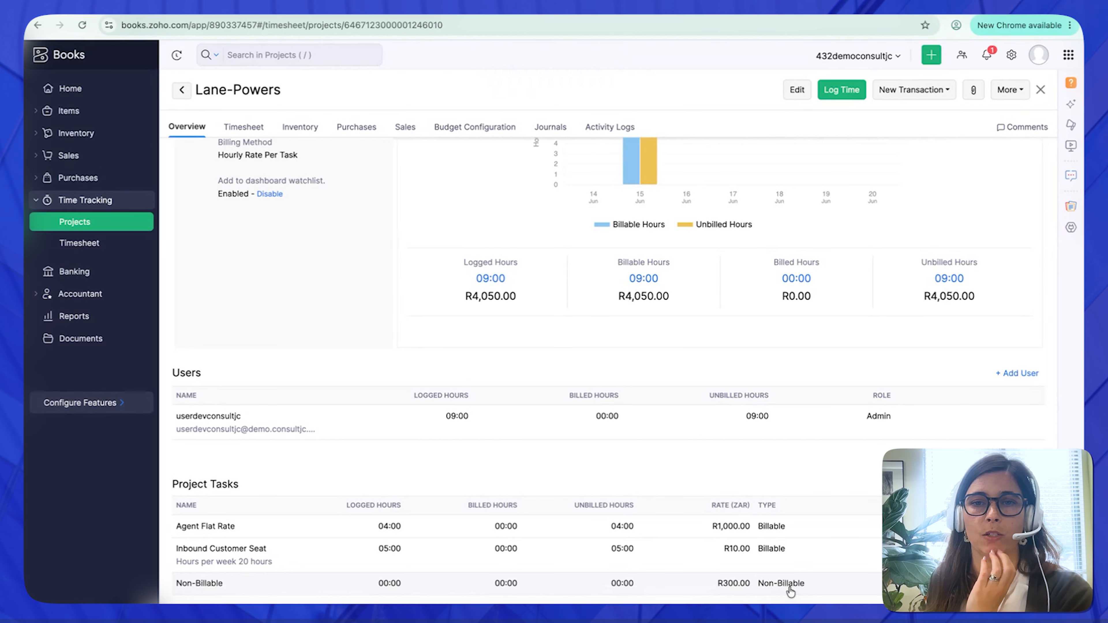
- Create an invoice from all of the project's timesheet entries
{"action": "left_click", "coordinate": [242, 128]}
{"action": "left_click", "coordinate": [176, 189]}
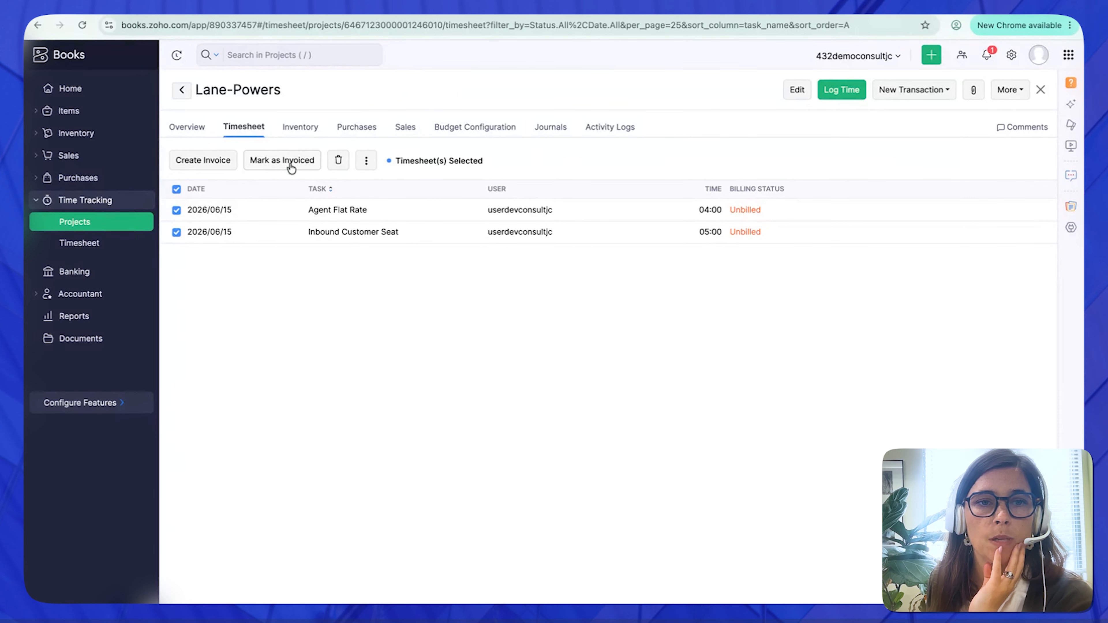
{"action": "left_click", "coordinate": [203, 160]}
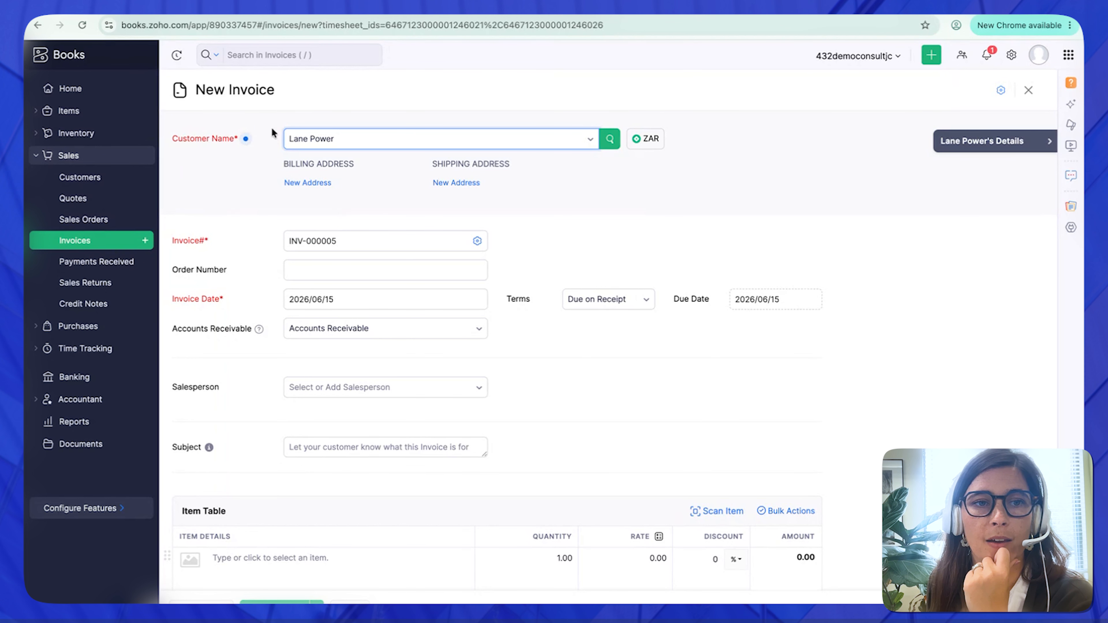
- Examine the new invoice's item table and open the project line's name for editing, then leave it unedited
{"action": "scroll", "coordinate": [271, 183], "scroll_direction": "down", "scroll_amount": 7}
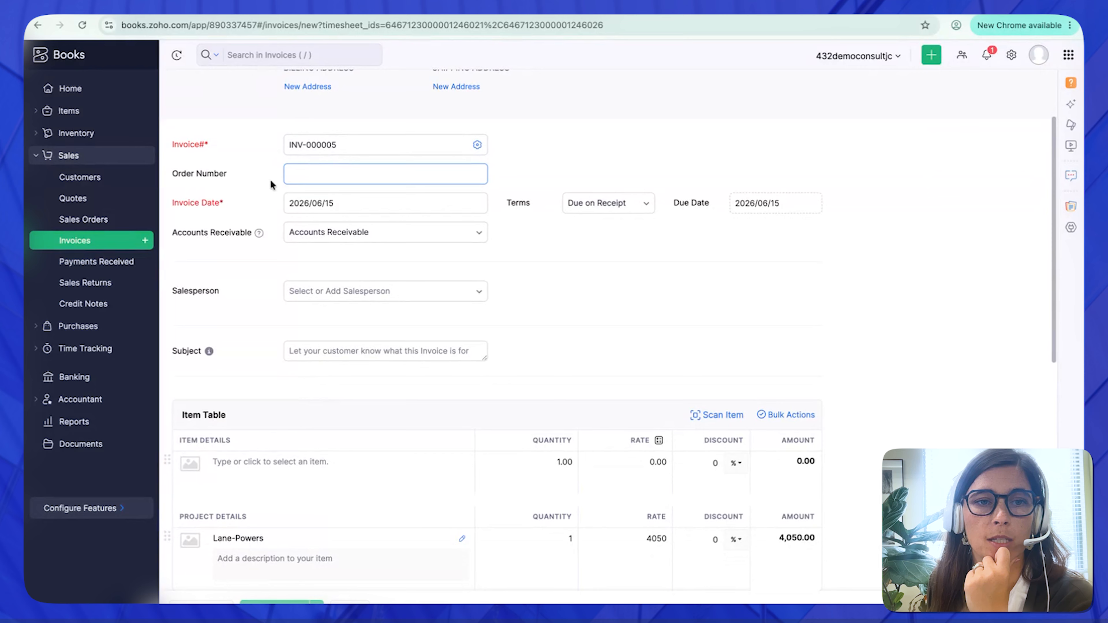
{"action": "scroll", "coordinate": [270, 190], "scroll_direction": "down", "scroll_amount": 5}
{"action": "scroll", "coordinate": [304, 186], "scroll_direction": "up", "scroll_amount": 5}
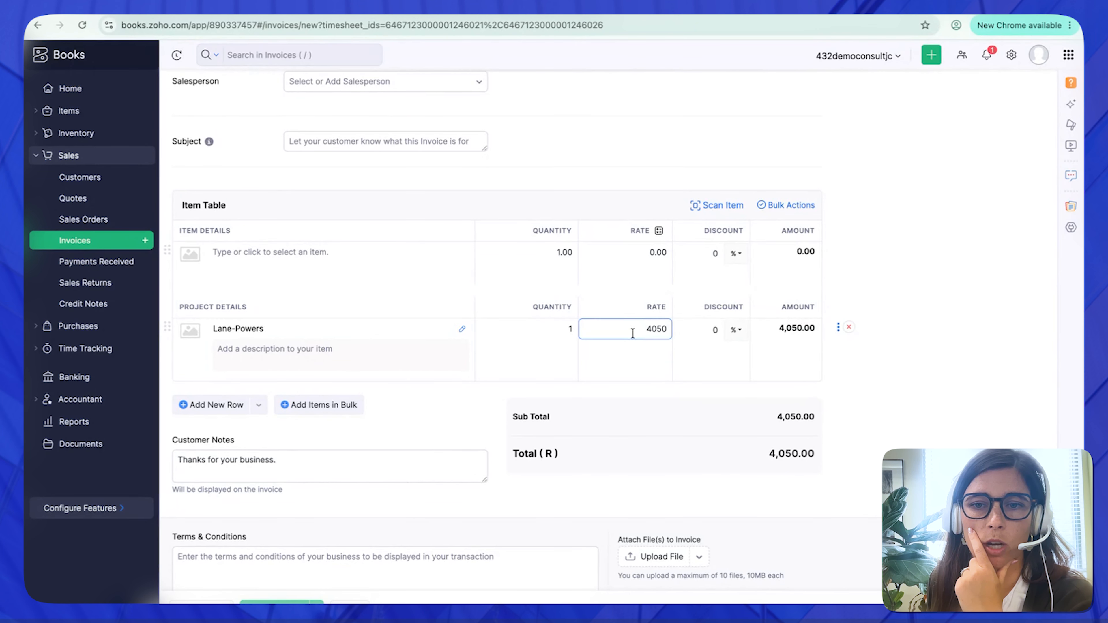
{"action": "left_click", "coordinate": [462, 335]}
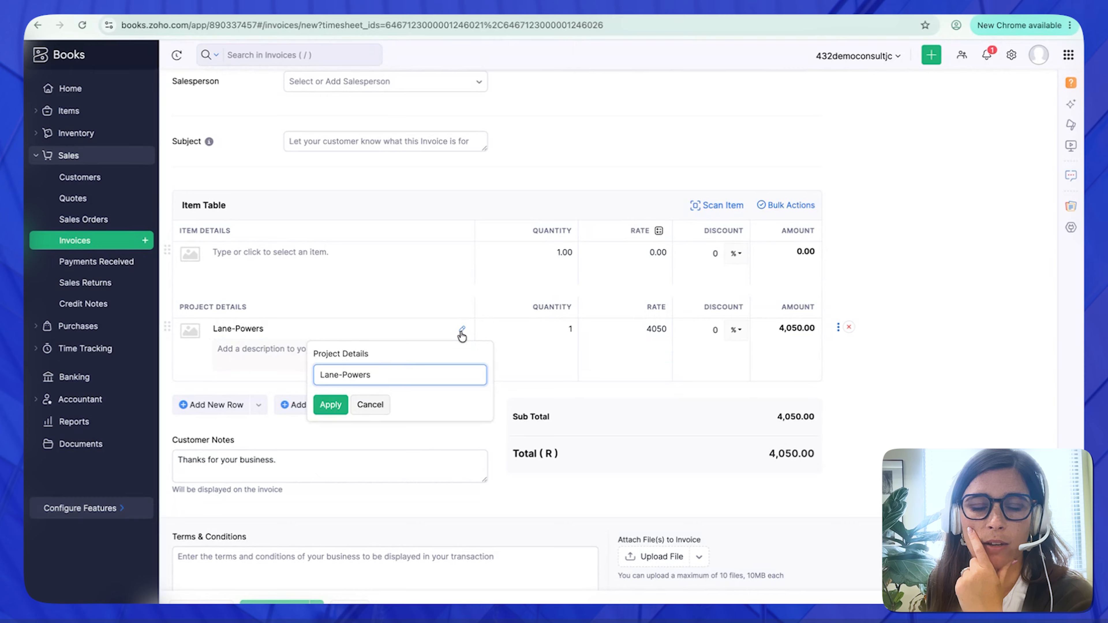
{"action": "left_click", "coordinate": [370, 405]}
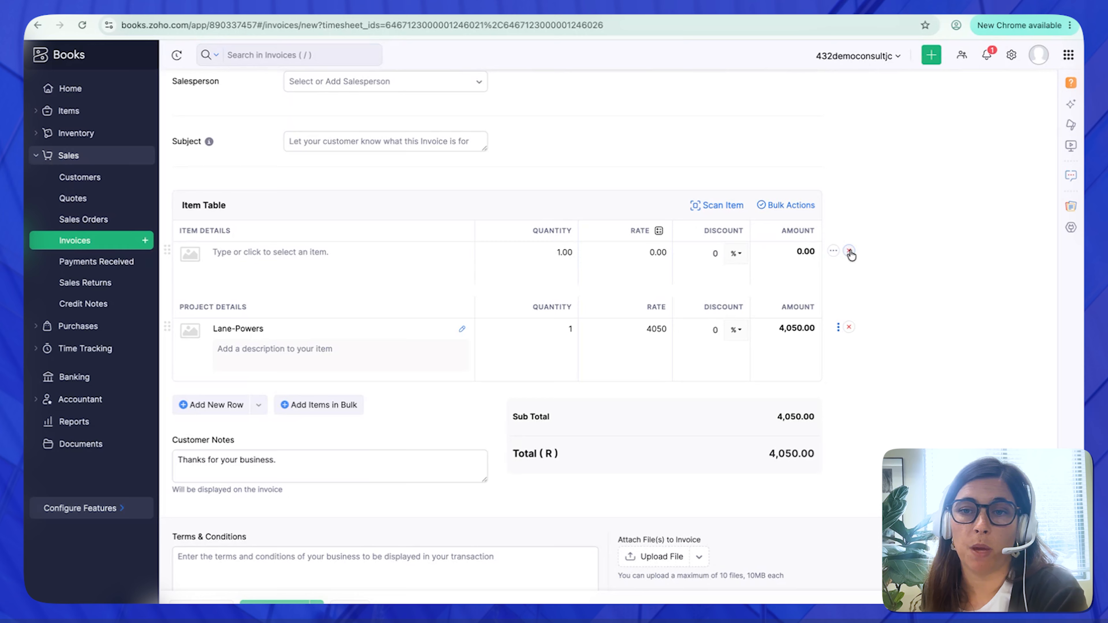
- Remove the empty item row from the new invoice
{"action": "left_click", "coordinate": [849, 252]}
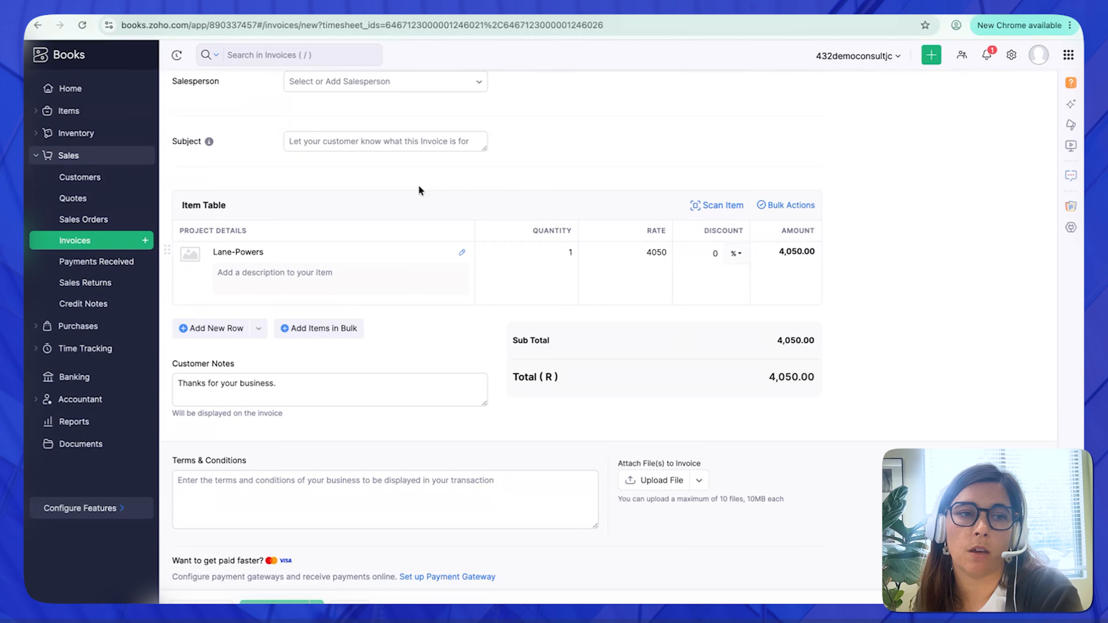
- Start a new recurring expense named Xero Subscription from the Lane-Powers project's purchases
{"action": "left_click", "coordinate": [75, 349]}
{"action": "left_click", "coordinate": [79, 228]}
{"action": "left_click", "coordinate": [362, 128]}
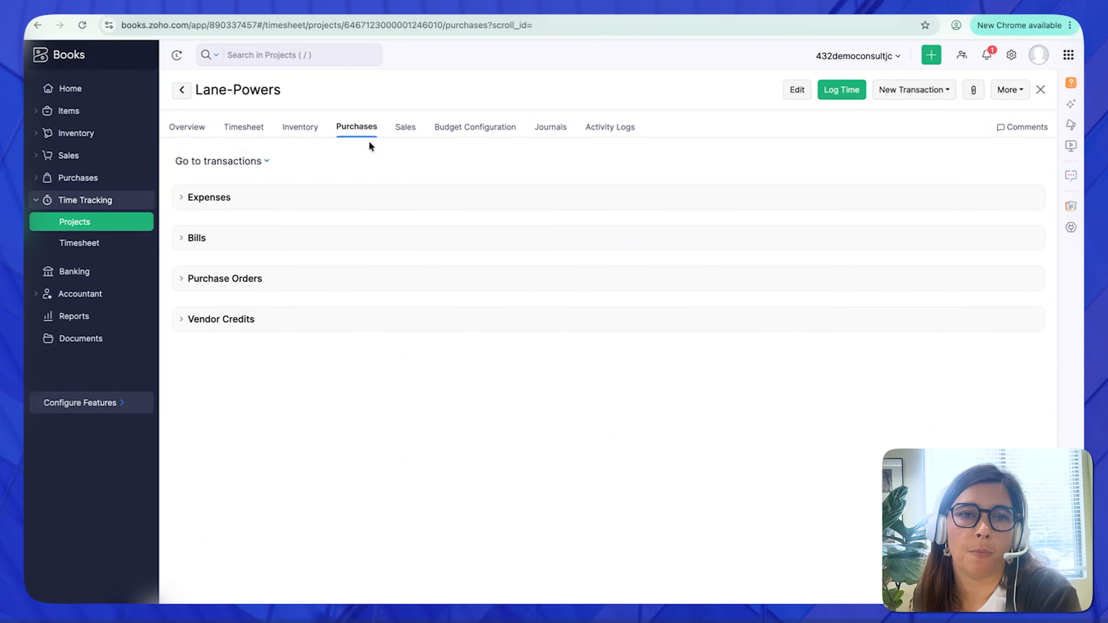
{"action": "left_click", "coordinate": [922, 90]}
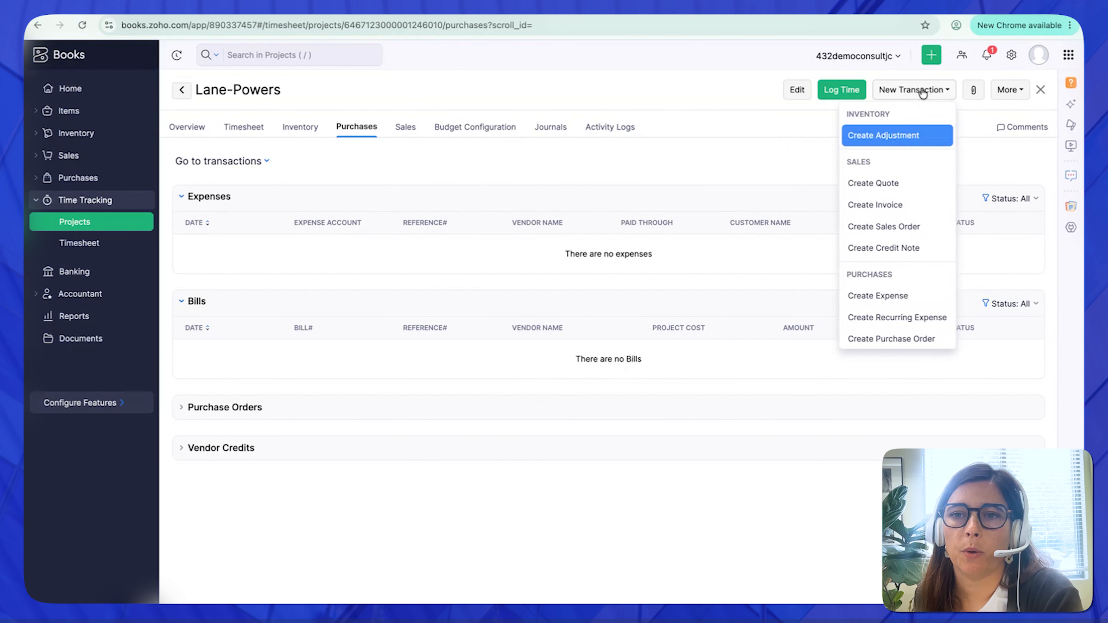
{"action": "left_click", "coordinate": [899, 318]}
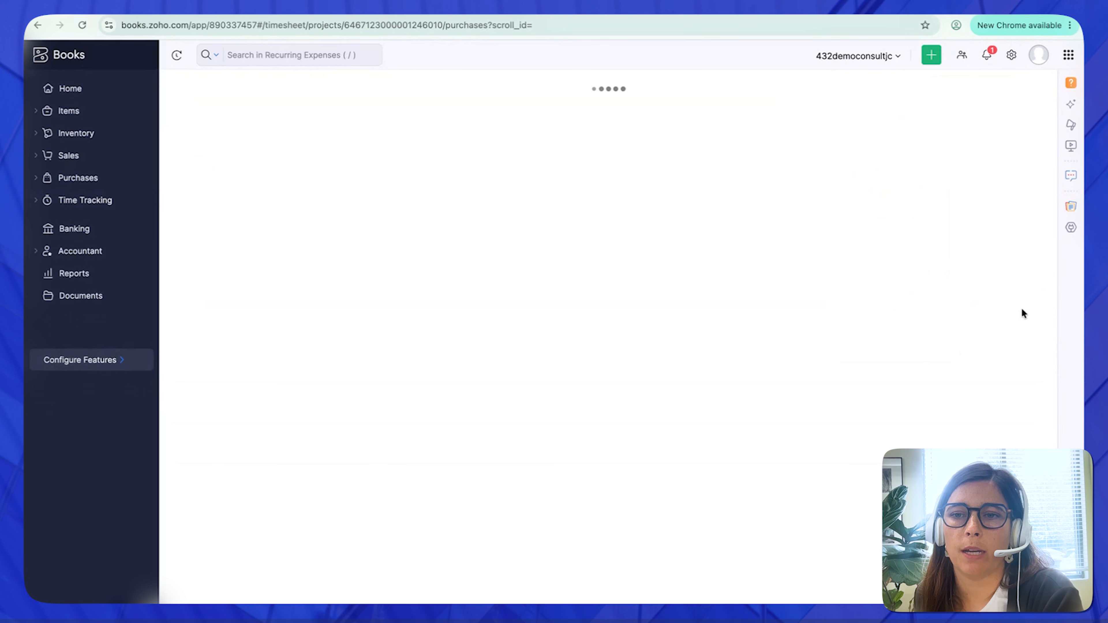
{"action": "type", "text": "Xero Subscription"}
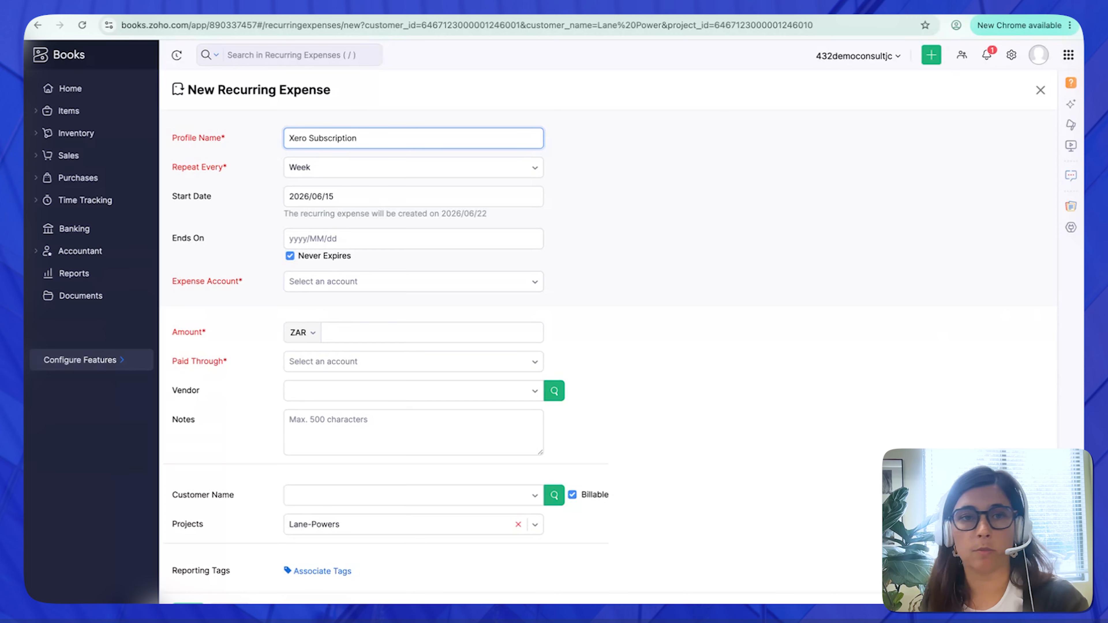
- Set the recurring expense to repeat every Month from 2026/06/01 and assign it to the Cost of Goods Sold account
{"action": "left_click", "coordinate": [351, 167]}
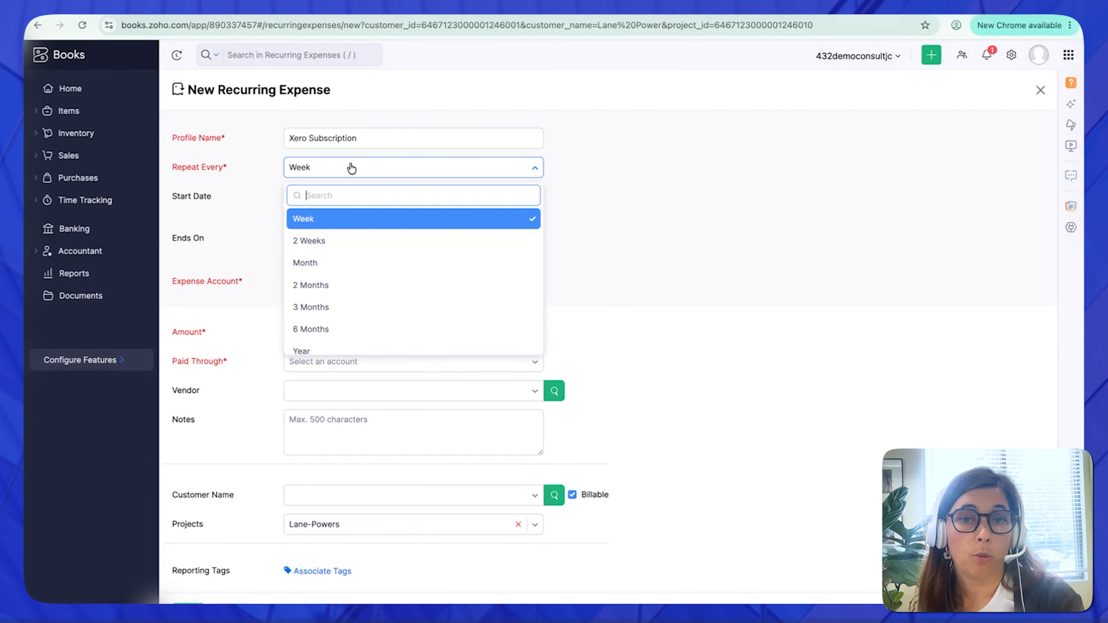
{"action": "left_click", "coordinate": [355, 267]}
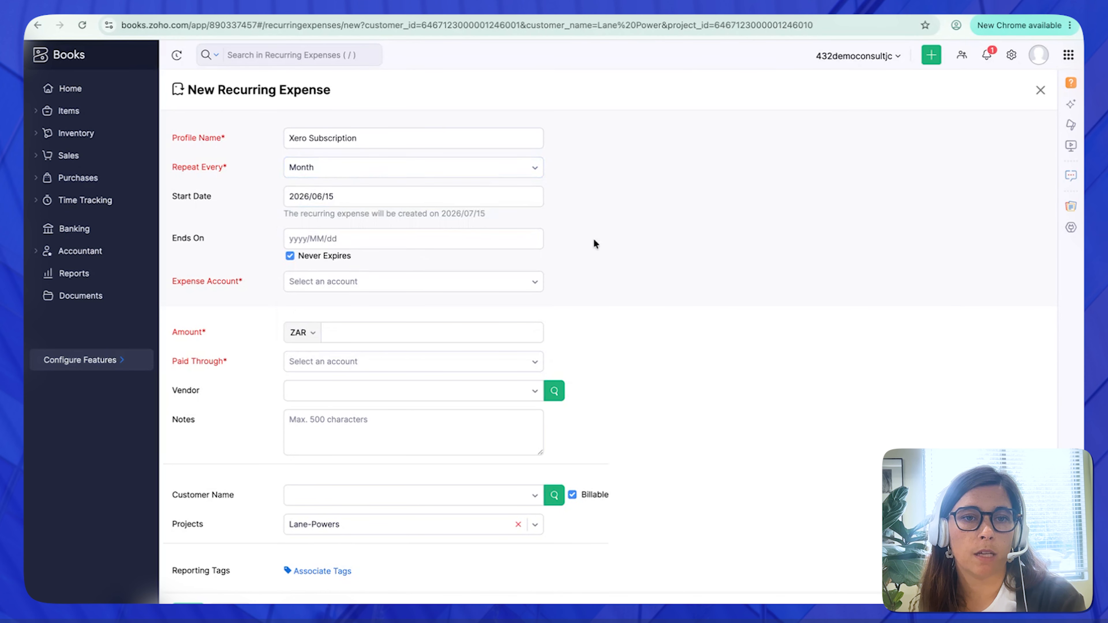
{"action": "left_click", "coordinate": [413, 196]}
{"action": "left_click", "coordinate": [323, 268]}
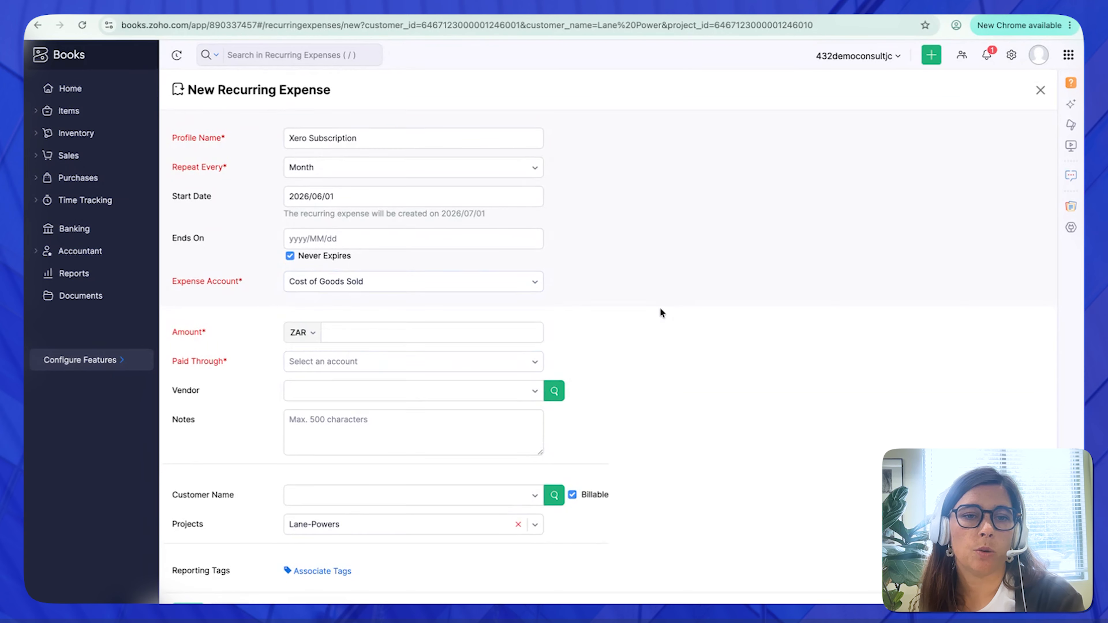
- Save the recurring expense with an amount of ZAR 650 paid through Petty Cash, and create an expense from it
{"action": "scroll", "coordinate": [661, 312], "scroll_direction": "down", "scroll_amount": 1}
{"action": "left_click", "coordinate": [389, 311]}
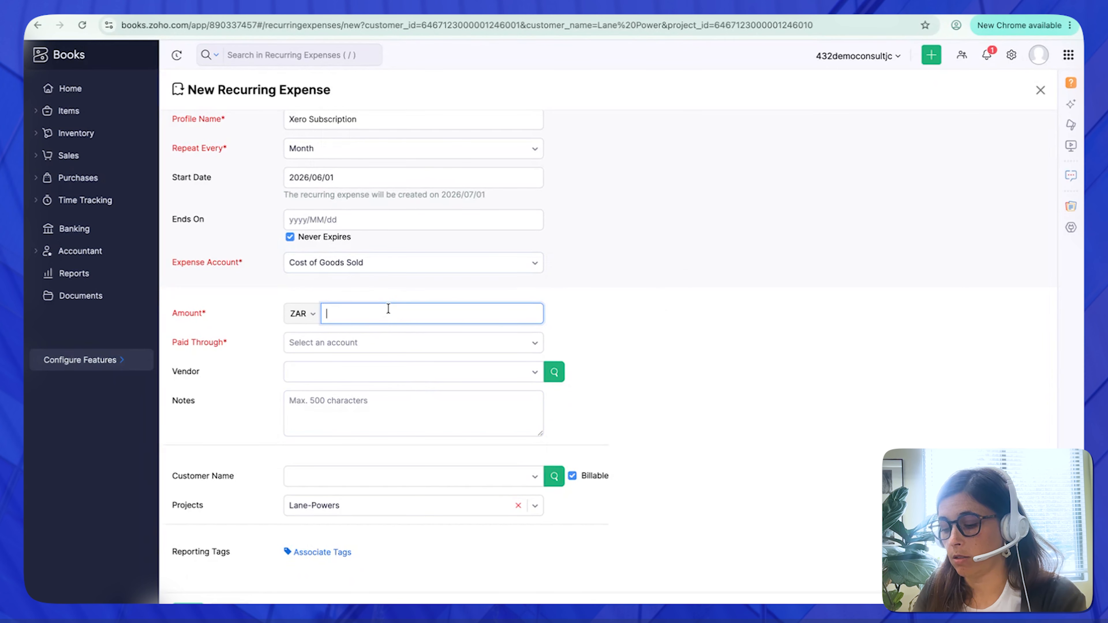
{"action": "type", "text": "650"}
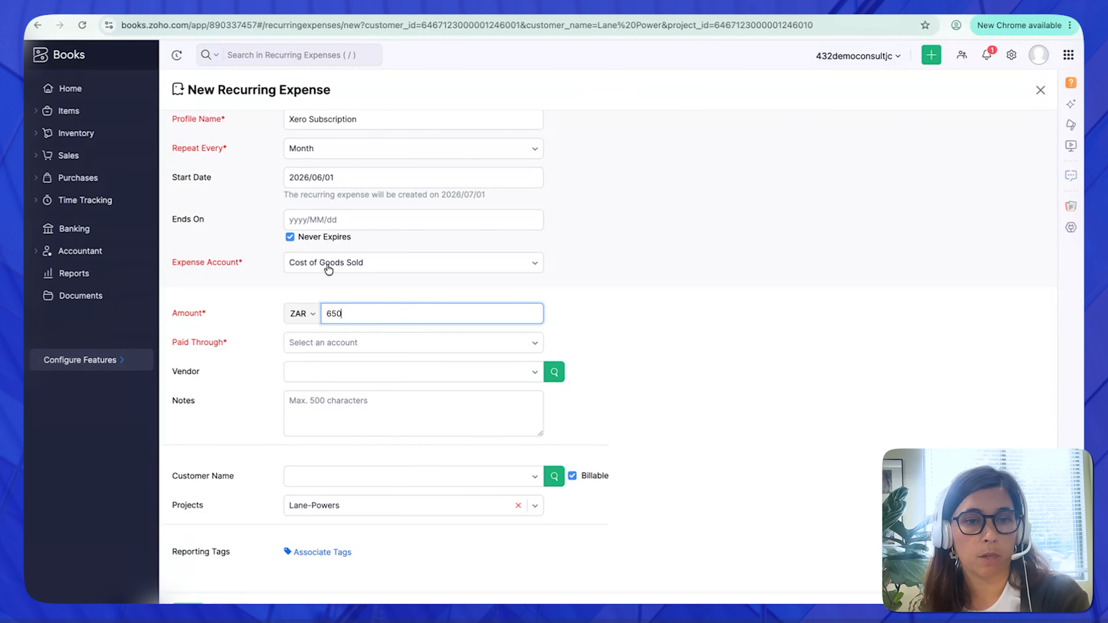
{"action": "left_click", "coordinate": [332, 345]}
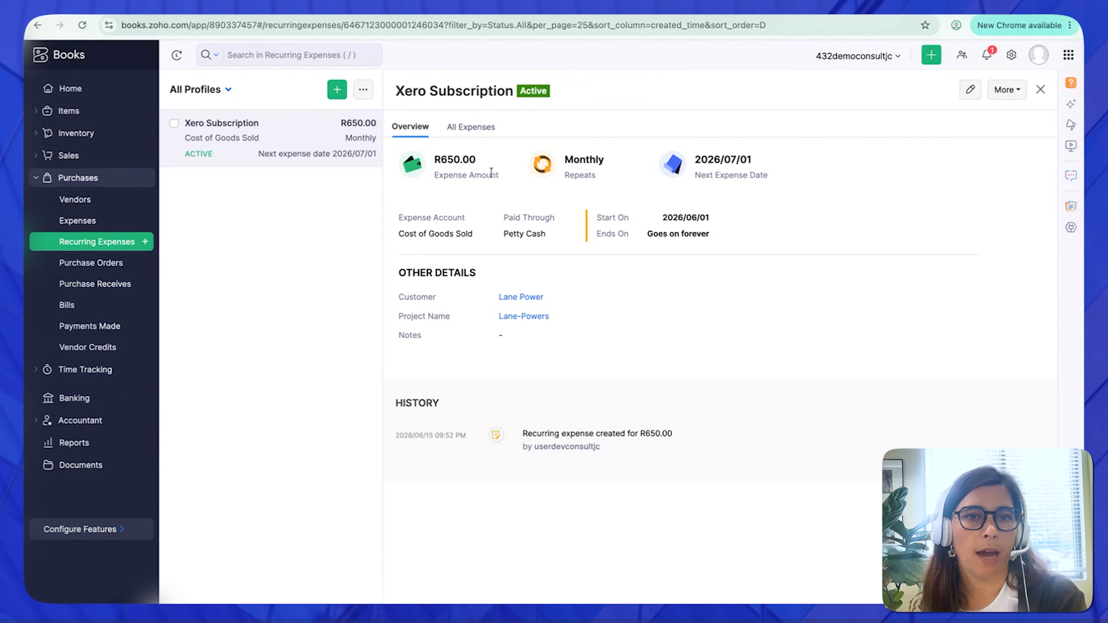
{"action": "left_click", "coordinate": [480, 128]}
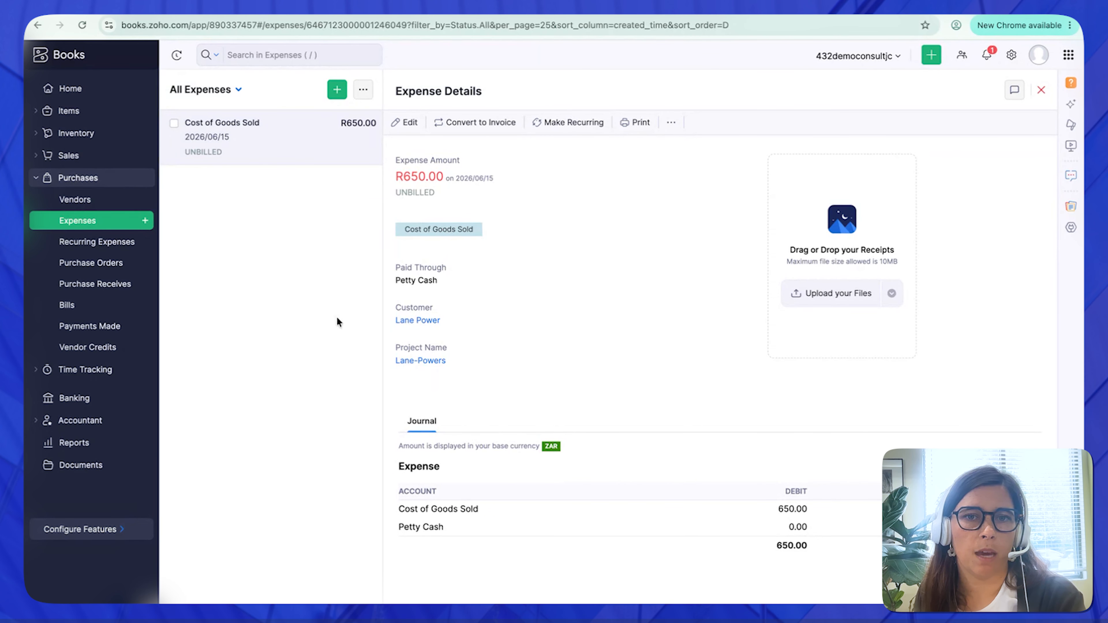
- Create a new invoice from all timesheet entries of the Lane-Powers project
{"action": "left_click", "coordinate": [88, 371]}
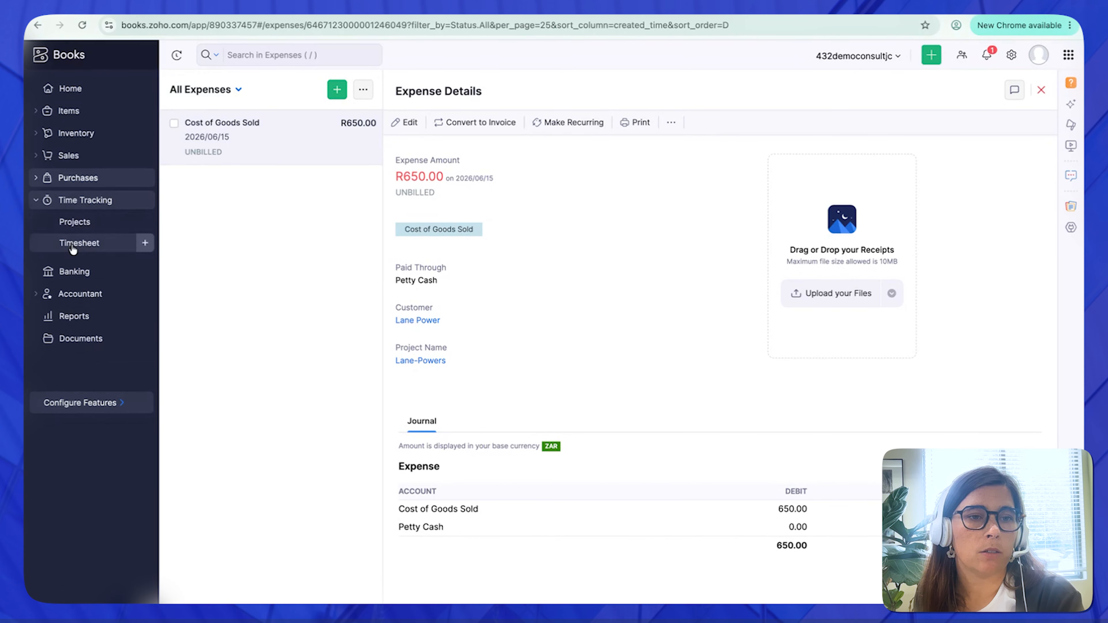
{"action": "left_click", "coordinate": [77, 222]}
{"action": "left_click", "coordinate": [270, 161]}
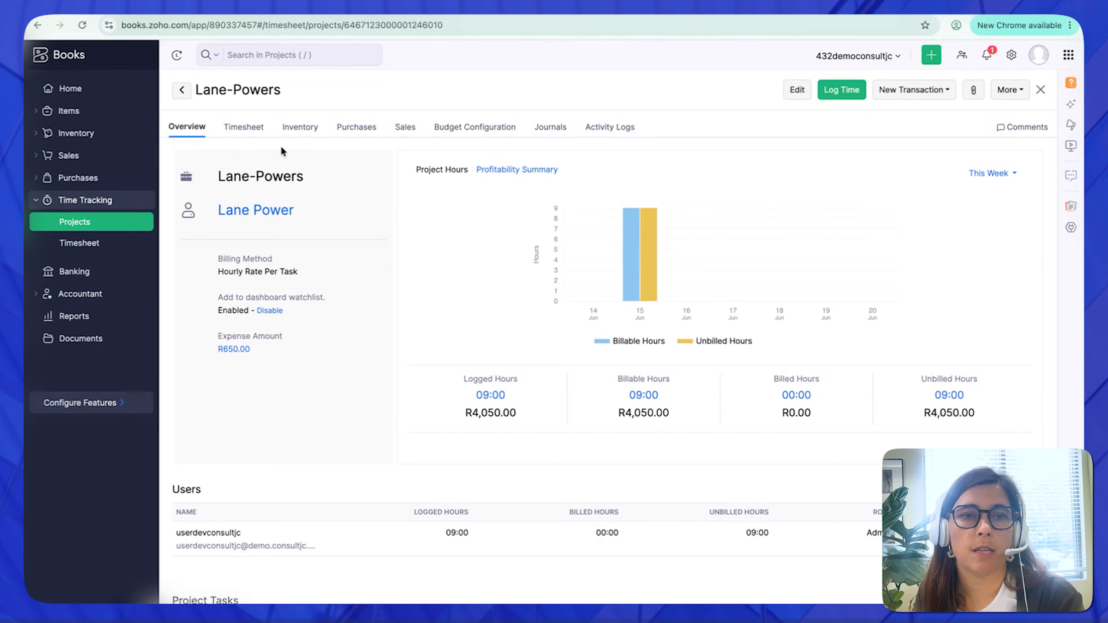
{"action": "left_click", "coordinate": [244, 127]}
{"action": "left_click", "coordinate": [177, 189]}
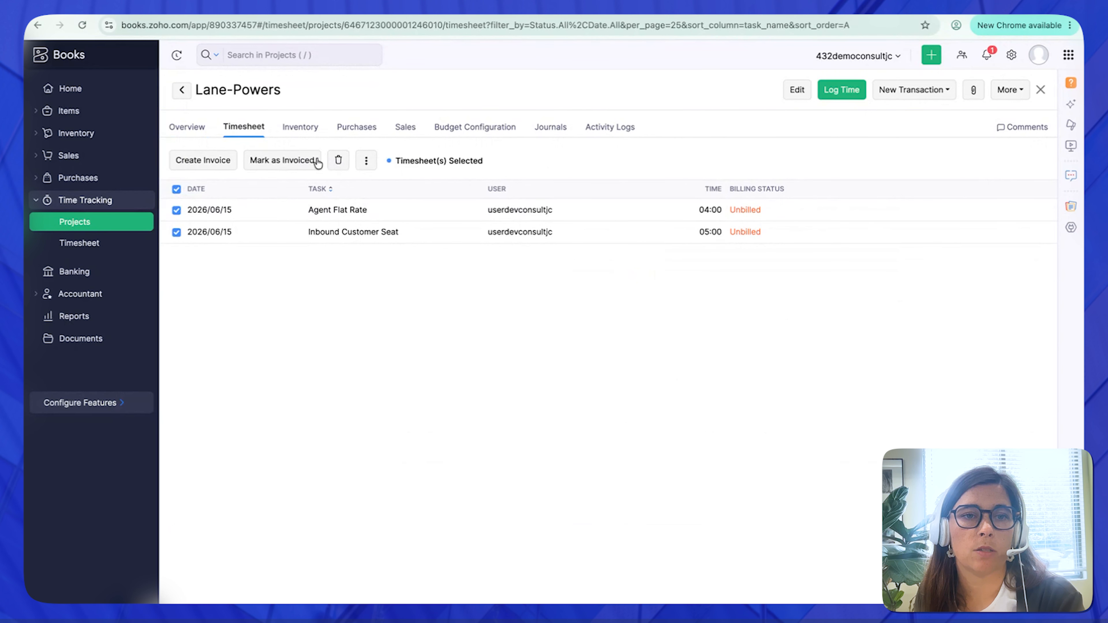
{"action": "left_click", "coordinate": [210, 164]}
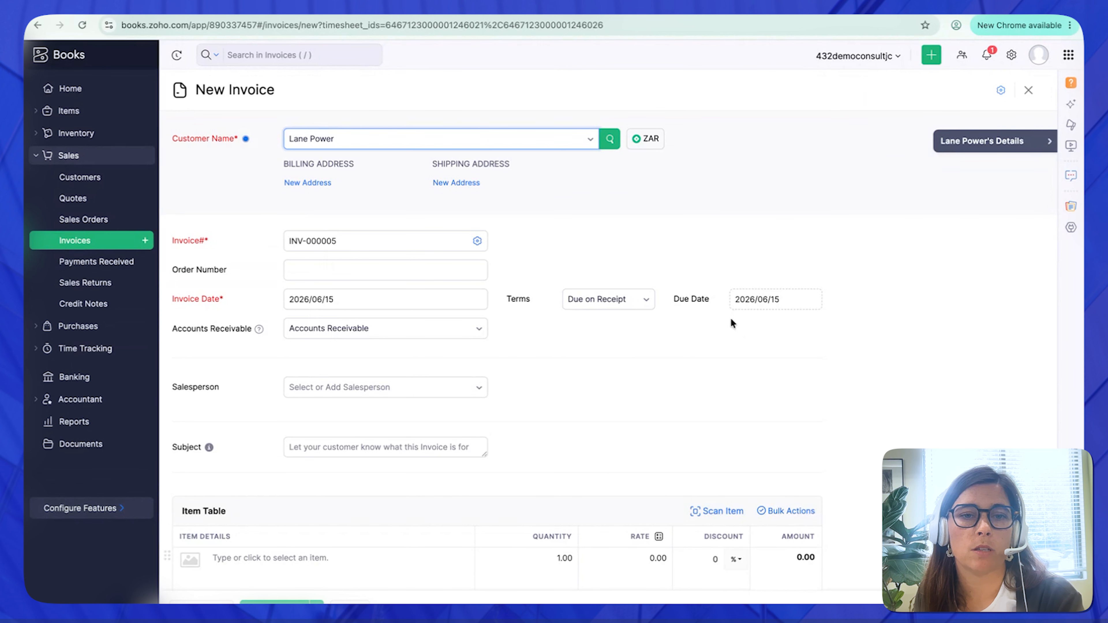
- Add the unbilled Cost of Goods Sold expense to the invoice and save the invoice for sending later
{"action": "scroll", "coordinate": [272, 359], "scroll_direction": "down", "scroll_amount": 8}
{"action": "left_click", "coordinate": [218, 420]}
{"action": "scroll", "coordinate": [620, 416], "scroll_direction": "up", "scroll_amount": 4}
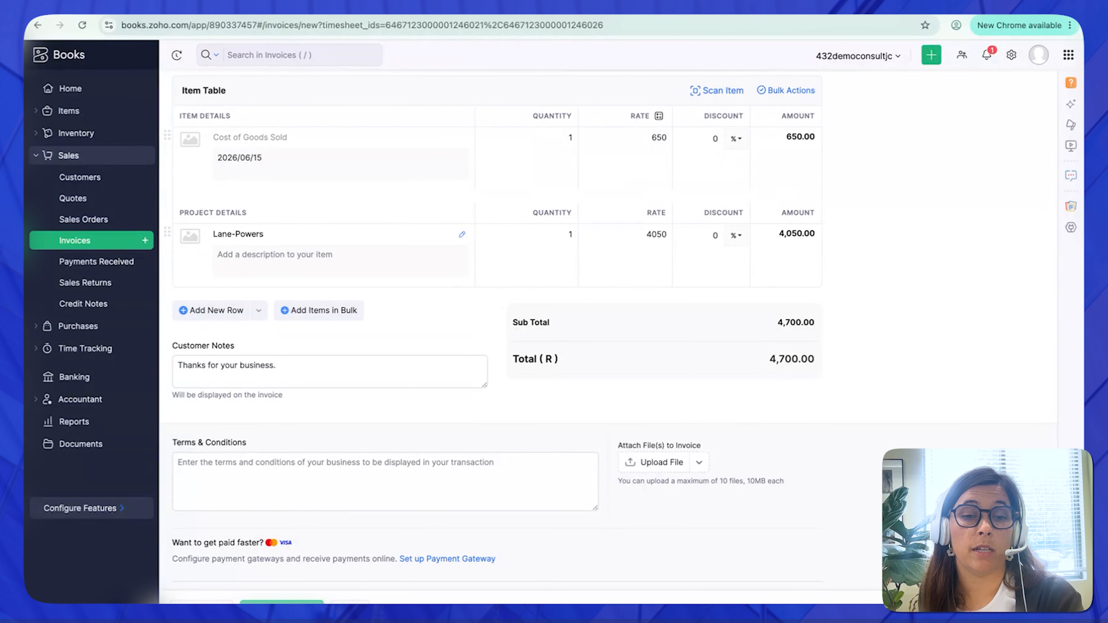
{"action": "left_click", "coordinate": [315, 603]}
{"action": "left_click", "coordinate": [306, 585]}
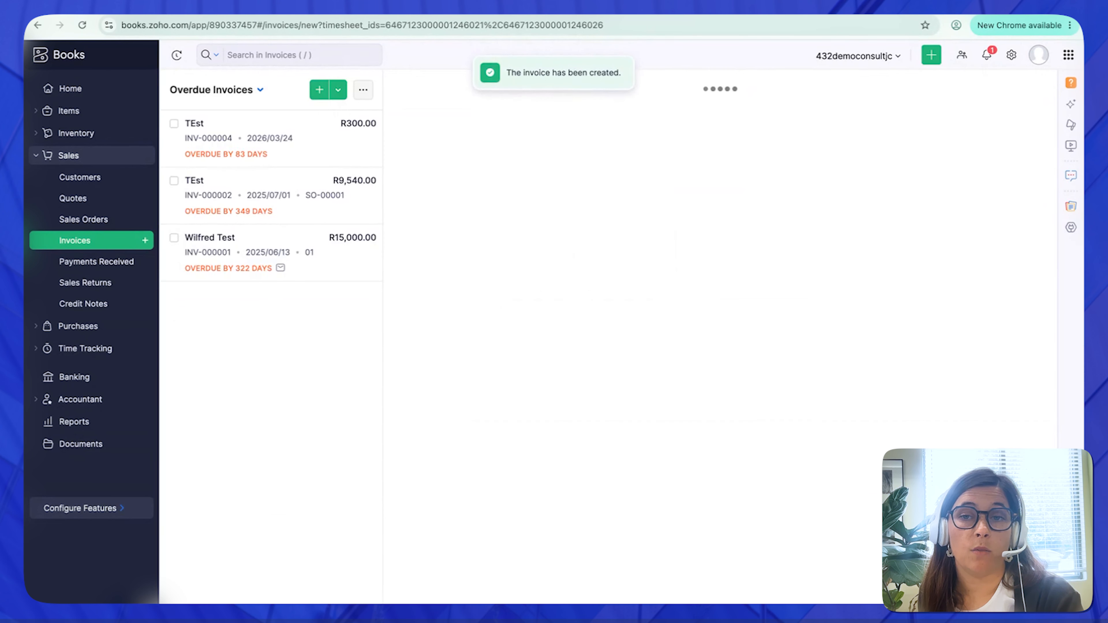
- Add a contact person's e-mail address as the invoice's recipient and leave the email unscheduled
{"action": "left_click", "coordinate": [420, 298]}
{"action": "left_click", "coordinate": [548, 149]}
{"action": "left_click", "coordinate": [547, 166]}
{"action": "type", "text": "ja"}
{"action": "key", "text": "BackSpace"}
{"action": "key", "text": "BackSpace"}
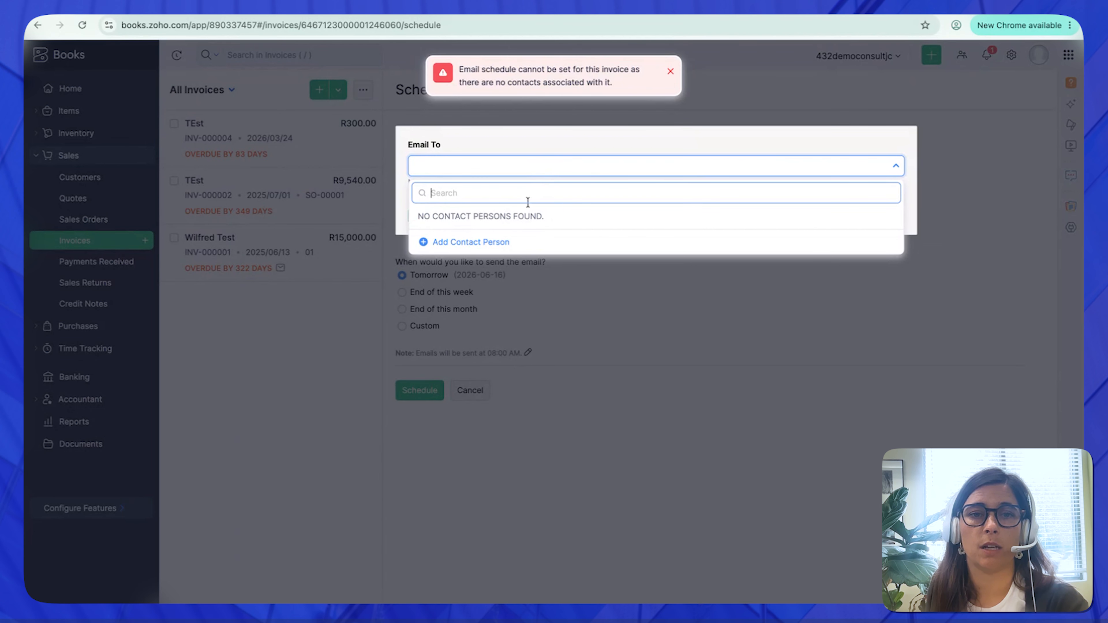
{"action": "left_click", "coordinate": [485, 242]}
{"action": "left_click", "coordinate": [517, 124]}
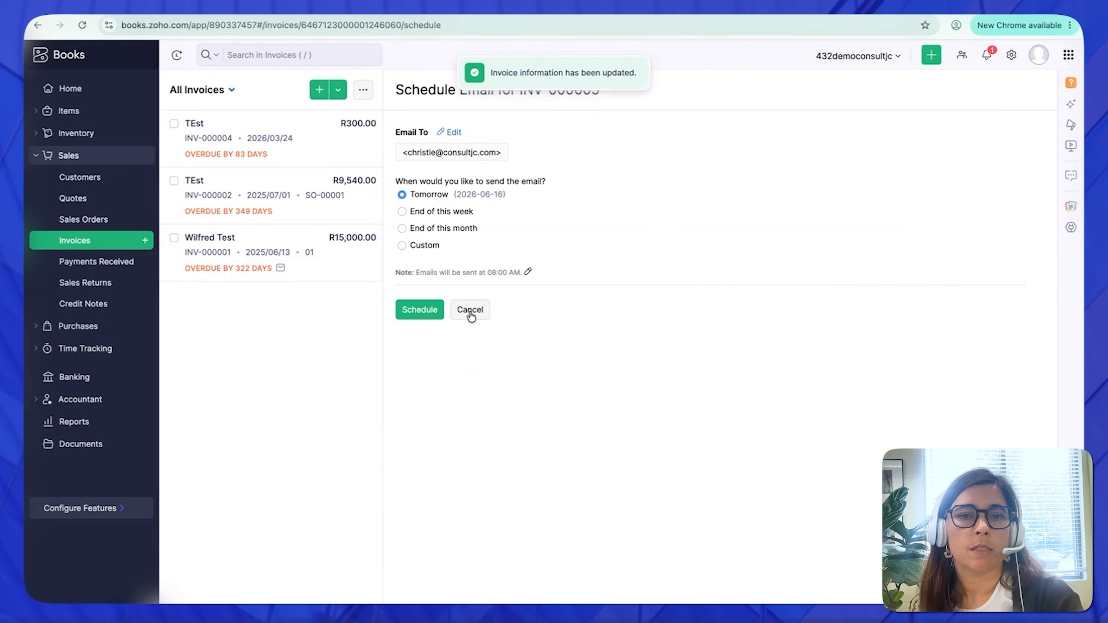
{"action": "left_click", "coordinate": [471, 311]}
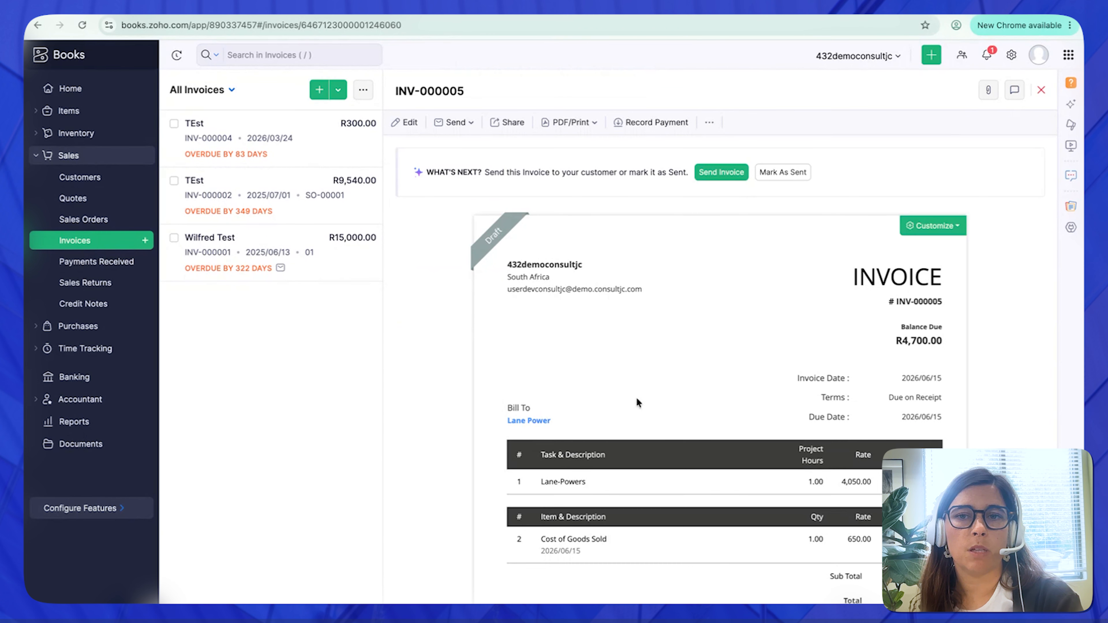
- Review the invoice's lines and totals, and the project's billed hours, tasks, timesheet and purchases
{"action": "scroll", "coordinate": [649, 418], "scroll_direction": "down", "scroll_amount": 5}
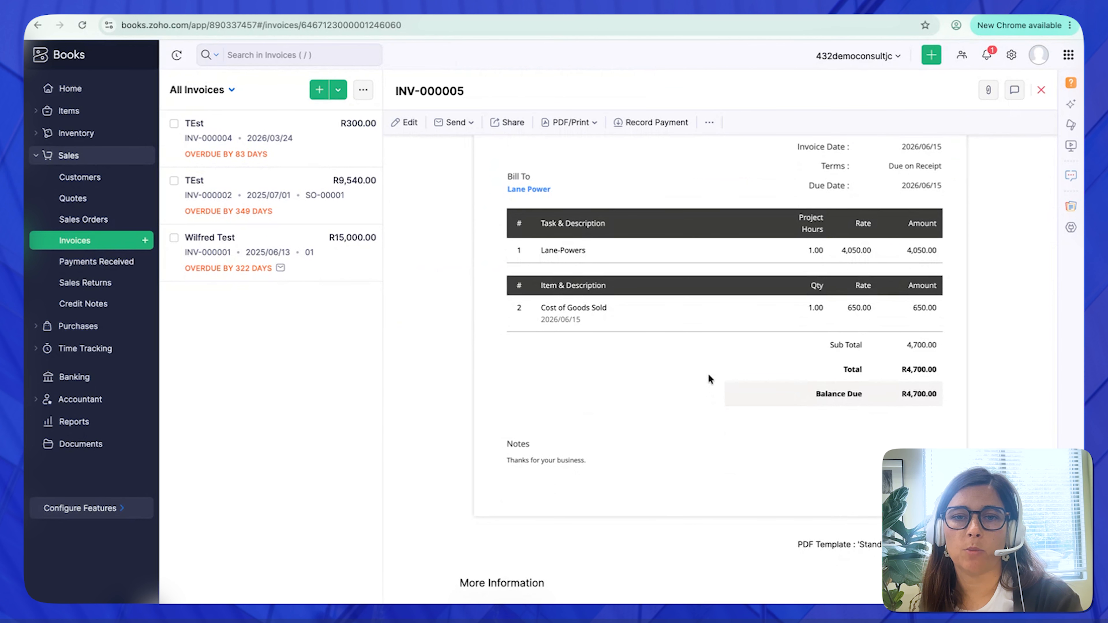
{"action": "left_click_drag", "start_coordinate": [699, 341], "coordinate": [773, 337]}
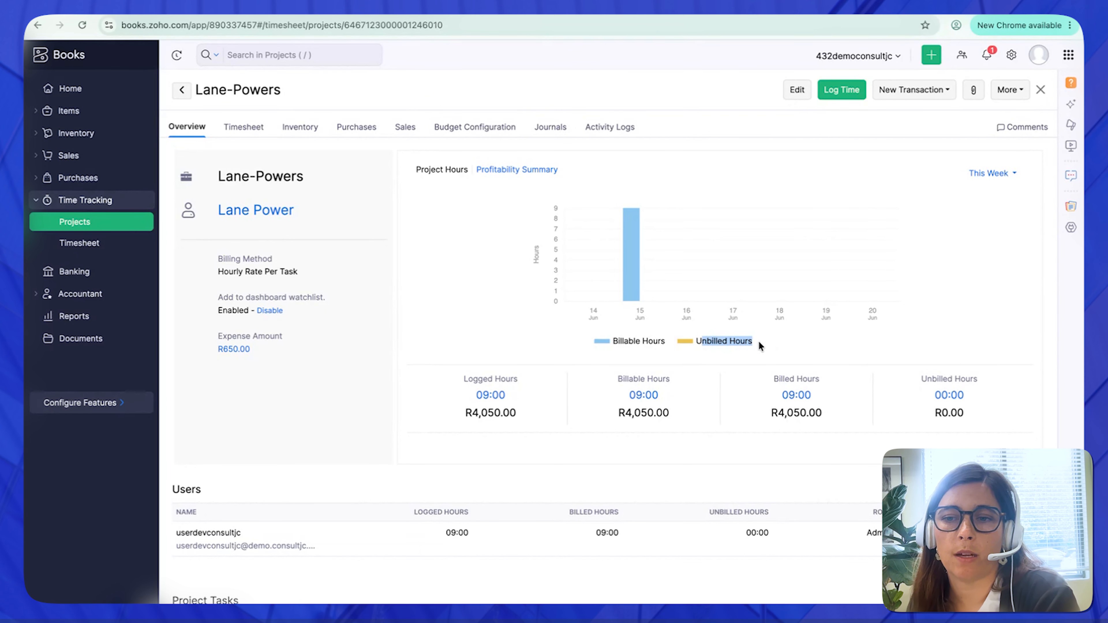
{"action": "scroll", "coordinate": [734, 342], "scroll_direction": "down", "scroll_amount": 2}
{"action": "scroll", "coordinate": [737, 347], "scroll_direction": "down", "scroll_amount": 1}
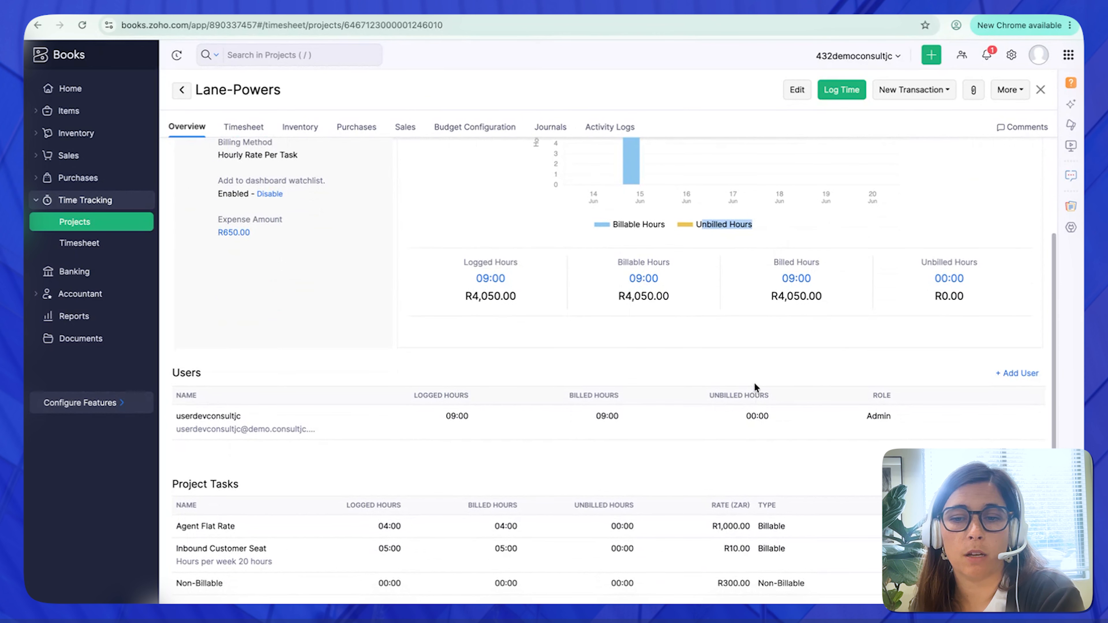
{"action": "left_click", "coordinate": [243, 127]}
{"action": "left_click", "coordinate": [357, 126]}
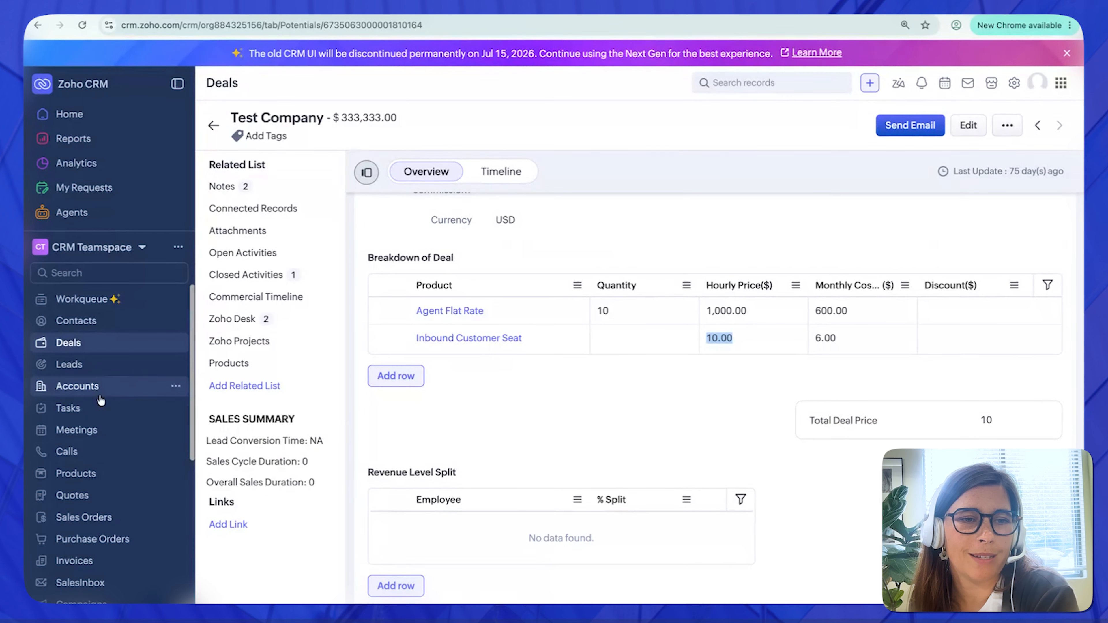
- Switch to Zoho CRM and look through the products, the deal stages up to Closed Won and beyond, and the merged Deal Sheet document
{"action": "left_click", "coordinate": [90, 478]}
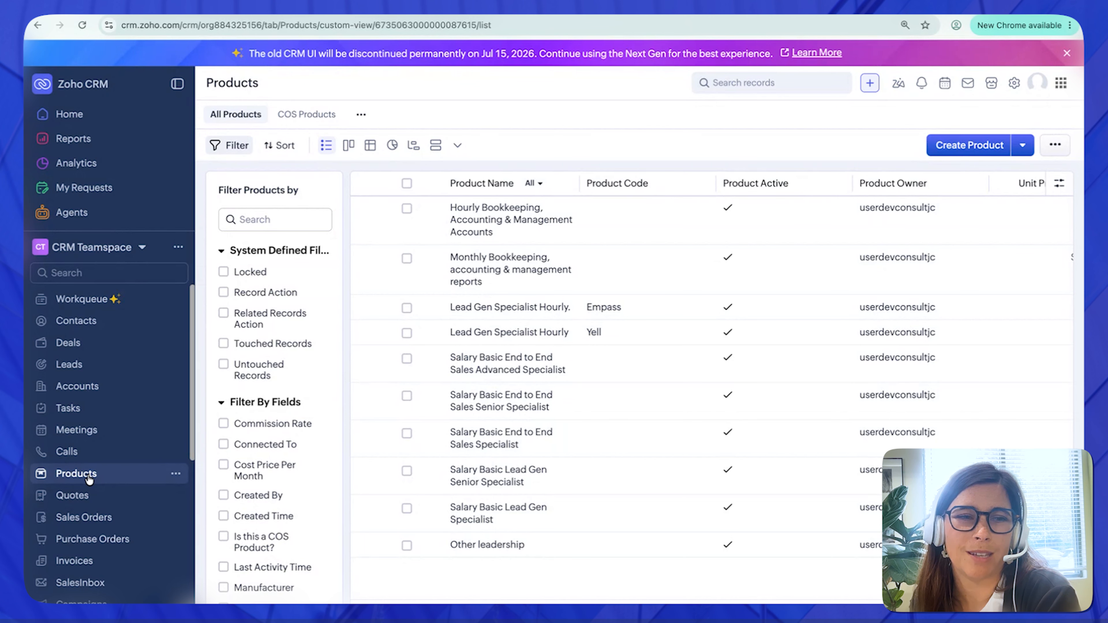
{"action": "left_click", "coordinate": [68, 343]}
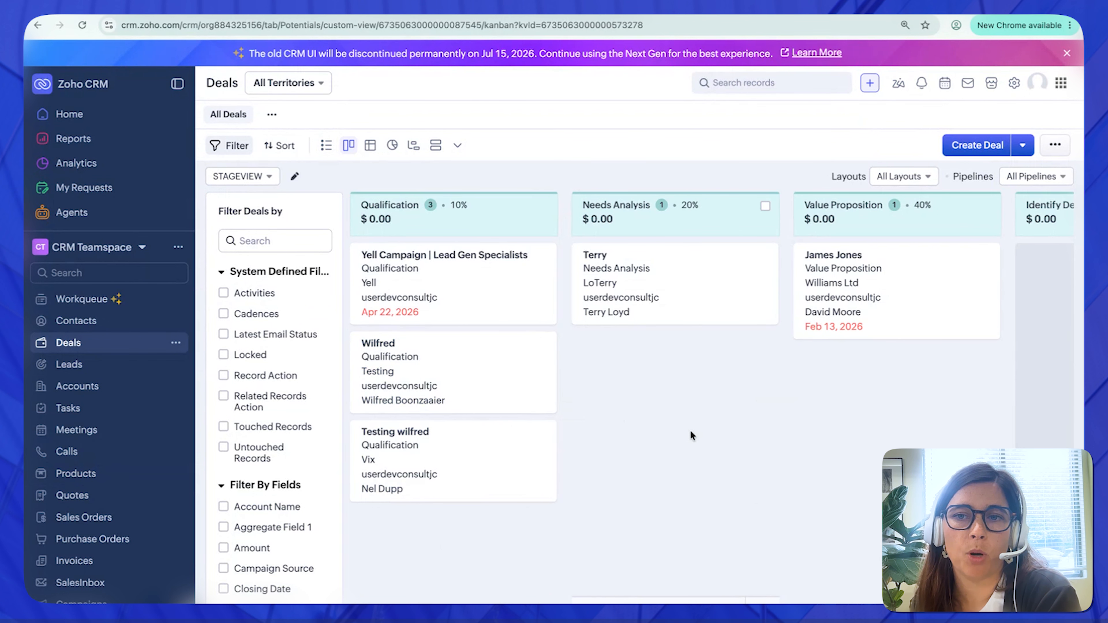
{"action": "scroll", "coordinate": [691, 430], "scroll_direction": "right", "scroll_amount": 7}
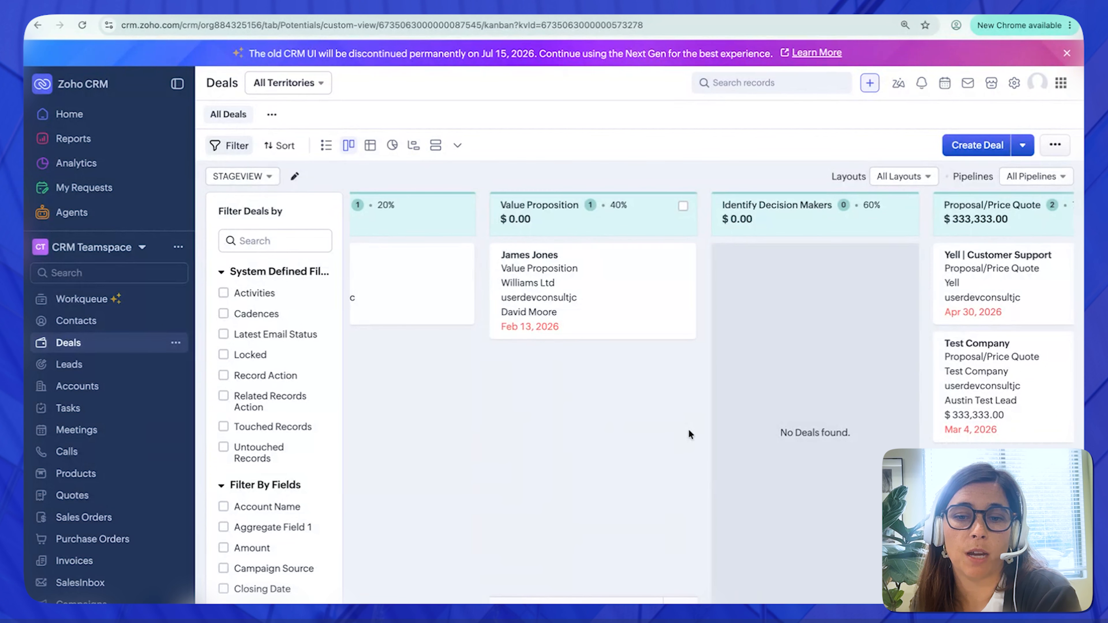
{"action": "scroll", "coordinate": [685, 429], "scroll_direction": "right", "scroll_amount": 1}
{"action": "scroll", "coordinate": [682, 433], "scroll_direction": "right", "scroll_amount": 10}
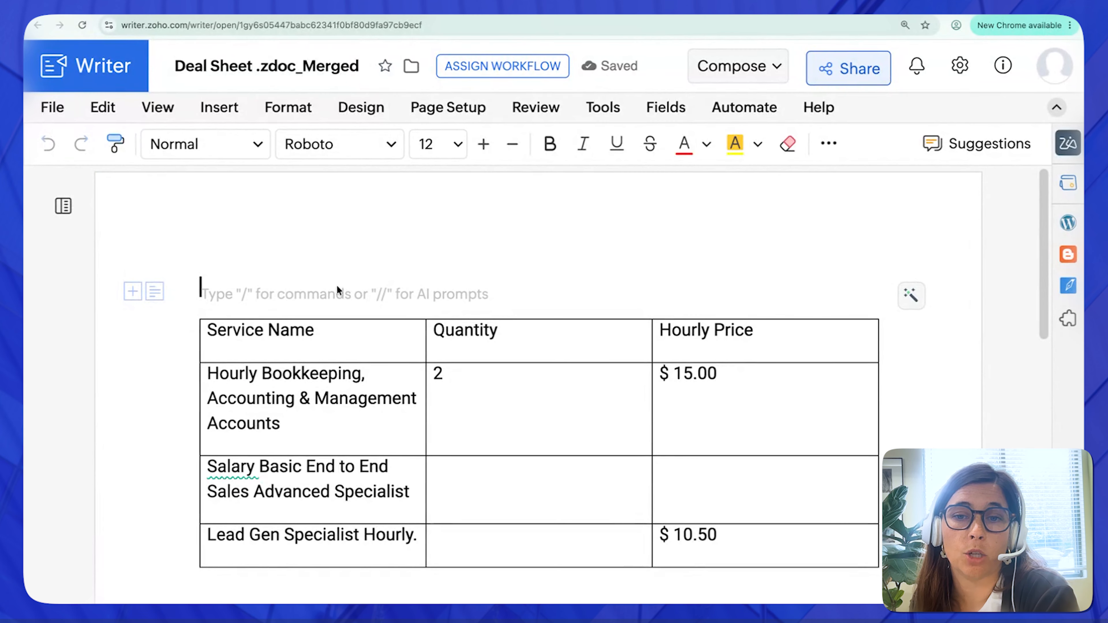
{"action": "scroll", "coordinate": [336, 285], "scroll_direction": "down", "scroll_amount": 5}
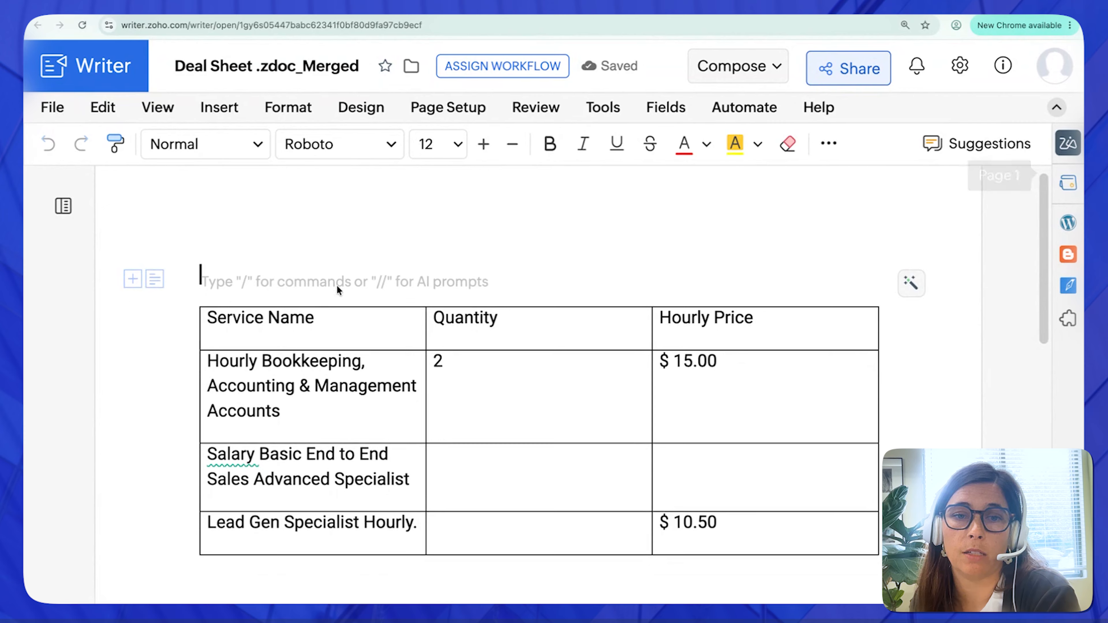
{"action": "scroll", "coordinate": [337, 286], "scroll_direction": "up", "scroll_amount": 5}
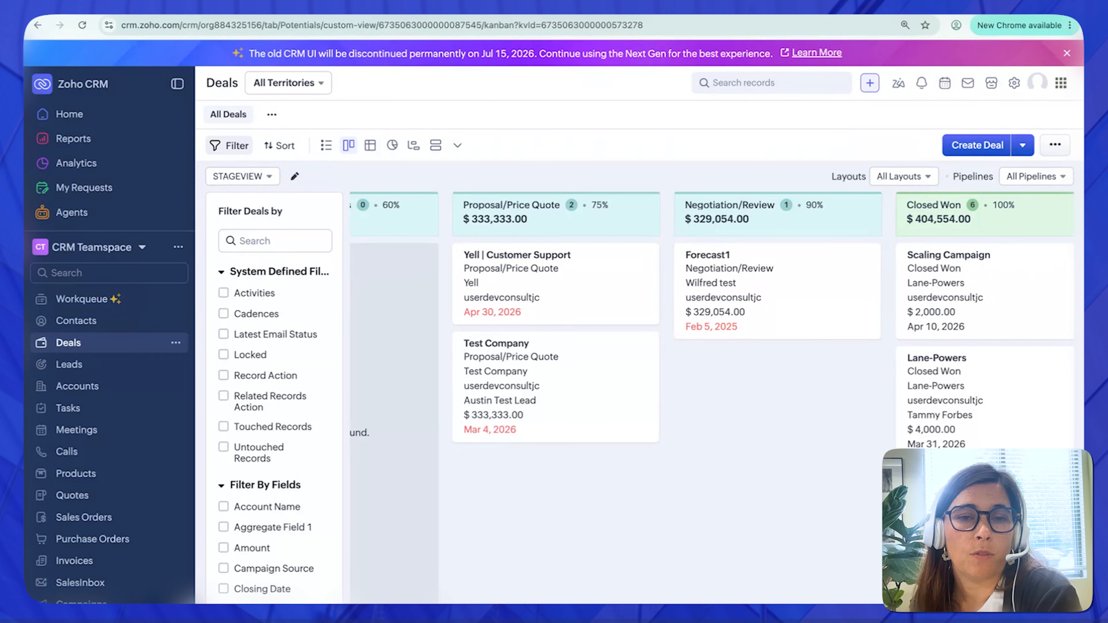
{"action": "scroll", "coordinate": [719, 350], "scroll_direction": "right", "scroll_amount": 5}
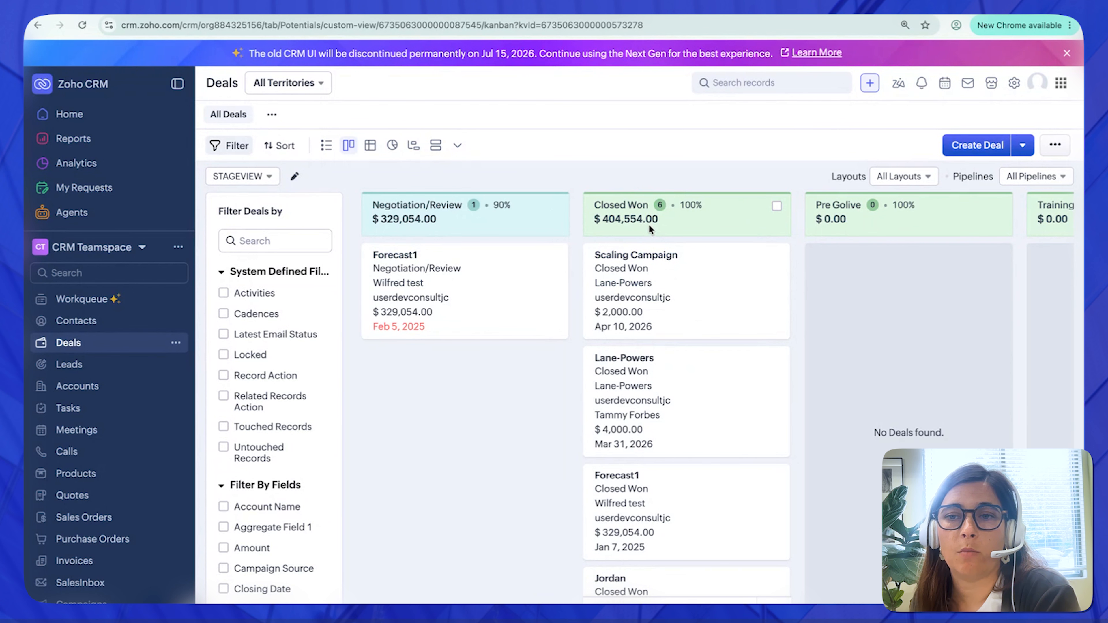
{"action": "scroll", "coordinate": [779, 267], "scroll_direction": "right", "scroll_amount": 5}
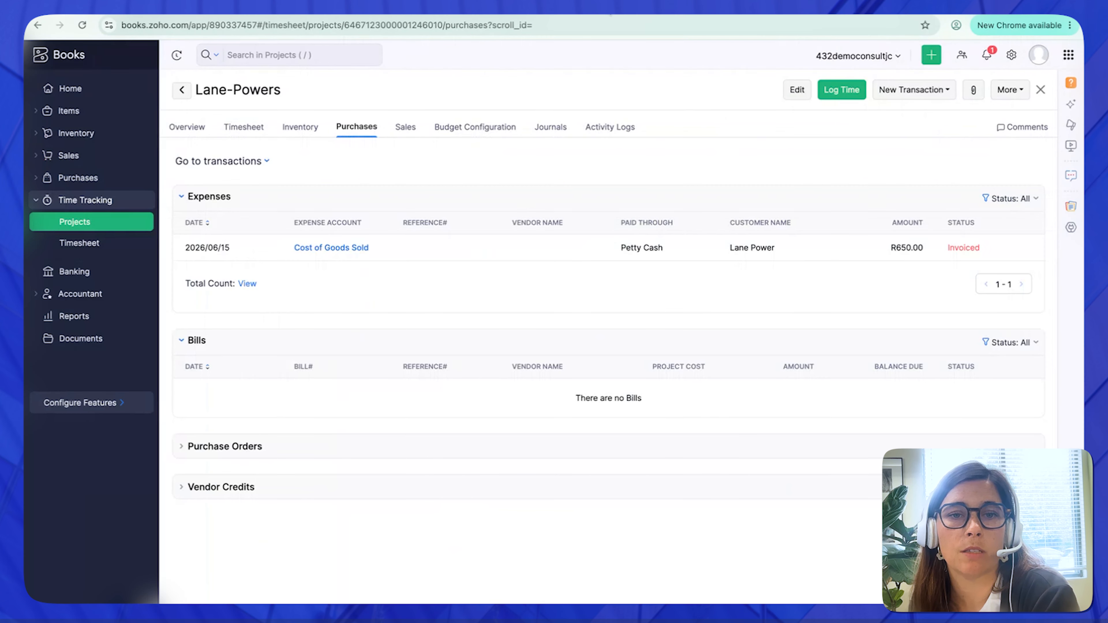
- Switch to Zoho Books and review the Lane-Powers project's overview, including its hours summary and task rates
{"action": "left_click", "coordinate": [195, 132]}
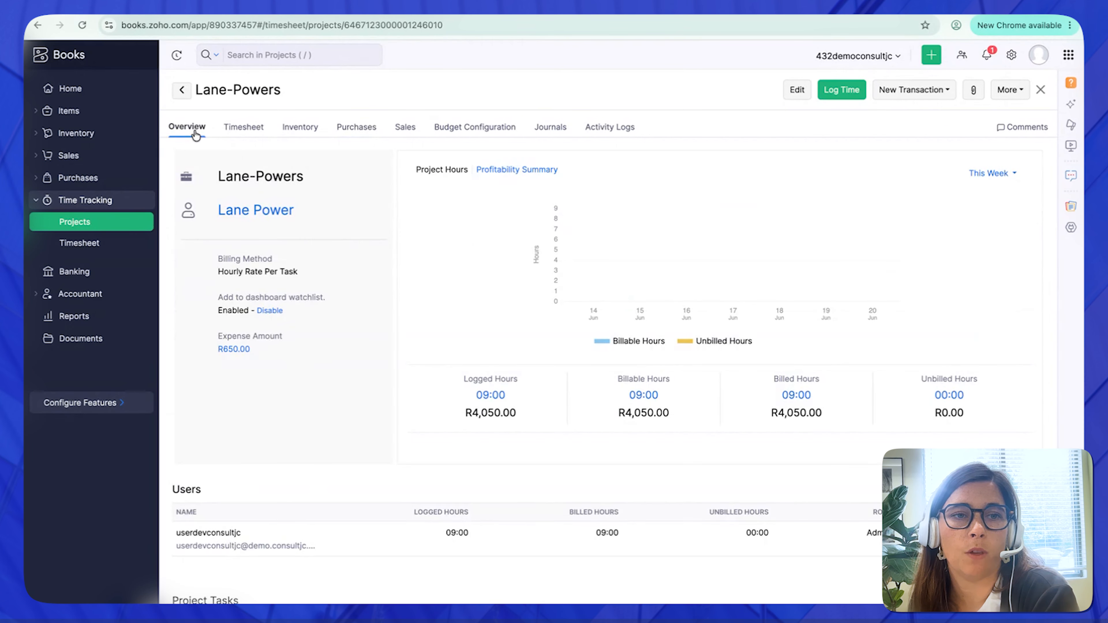
{"action": "scroll", "coordinate": [480, 271], "scroll_direction": "down", "scroll_amount": 3}
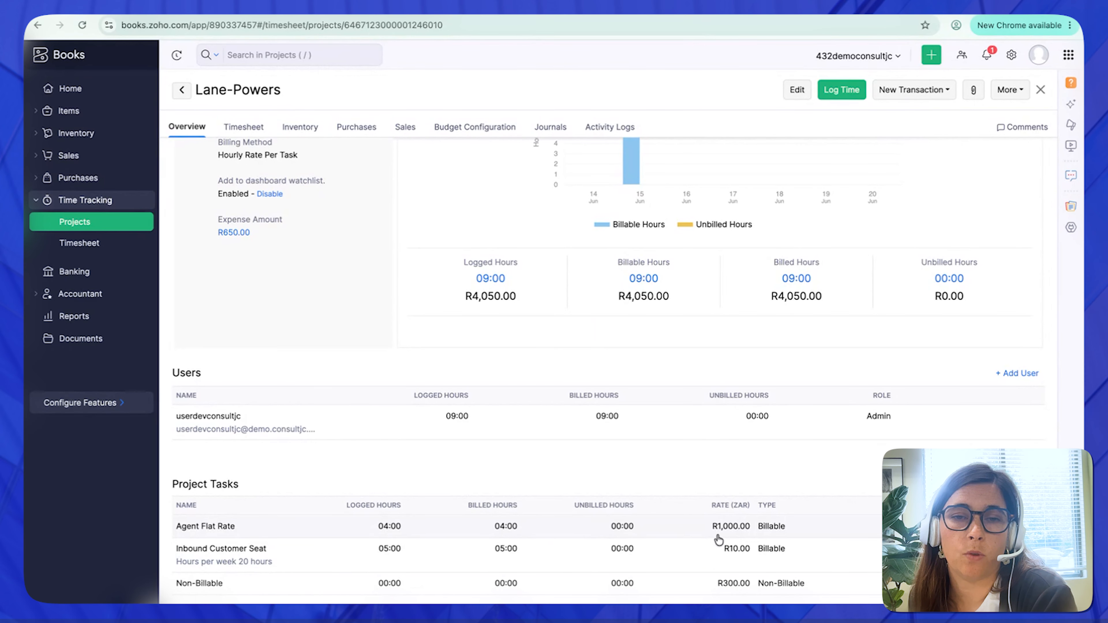
{"action": "scroll", "coordinate": [309, 320], "scroll_direction": "up", "scroll_amount": 3}
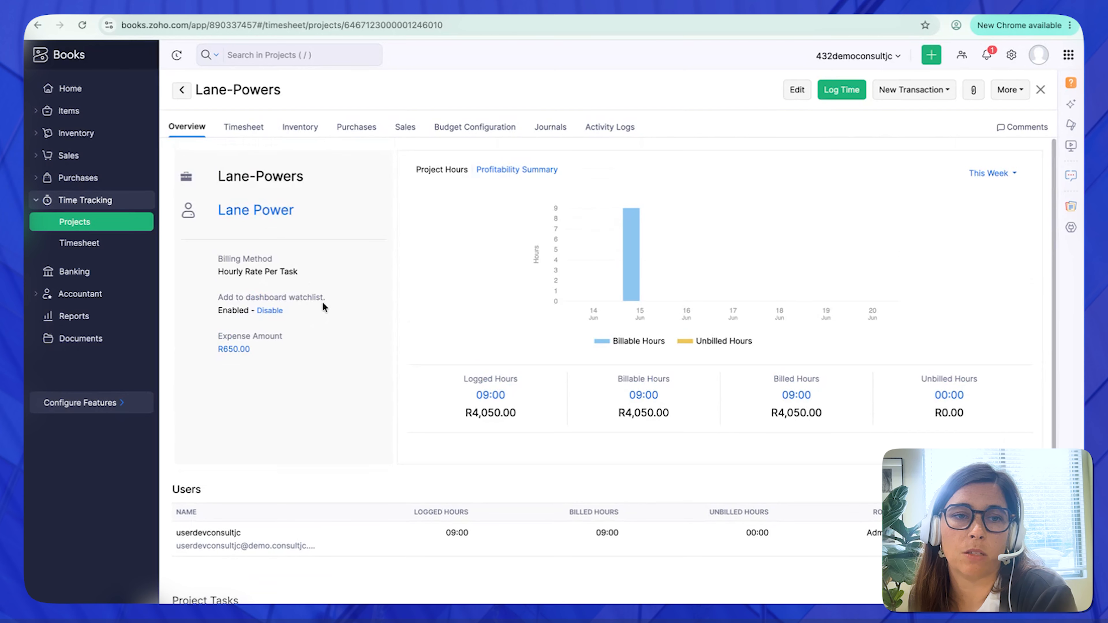